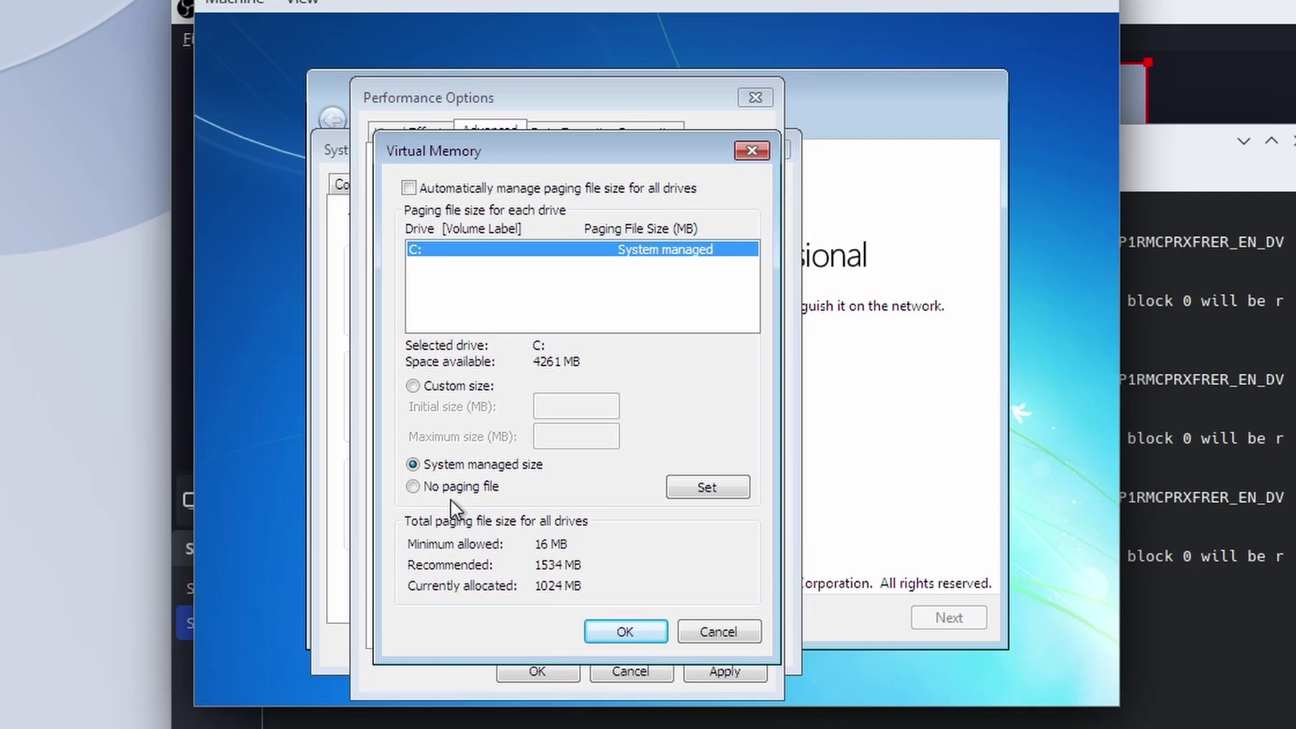
Confirm the virtual memory settings for drive C: and close the performance options.
left_click(621, 630)
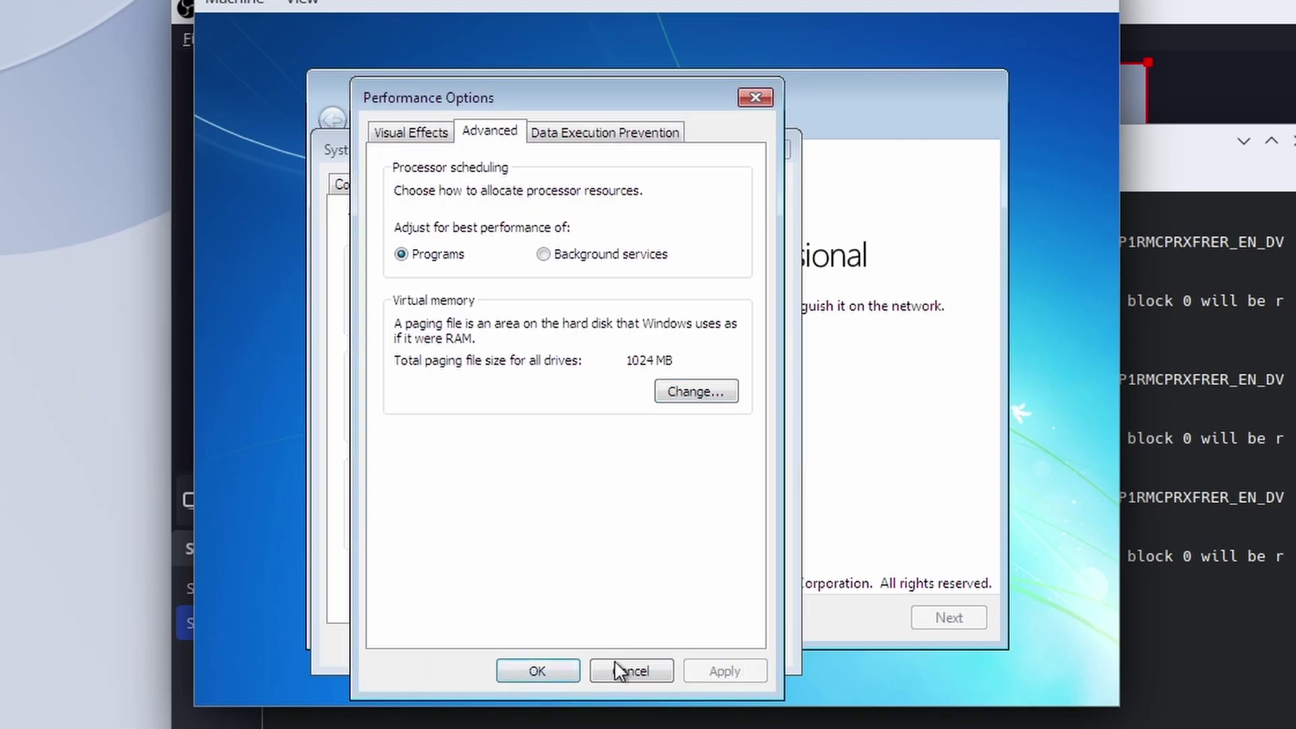
left_click(616, 670)
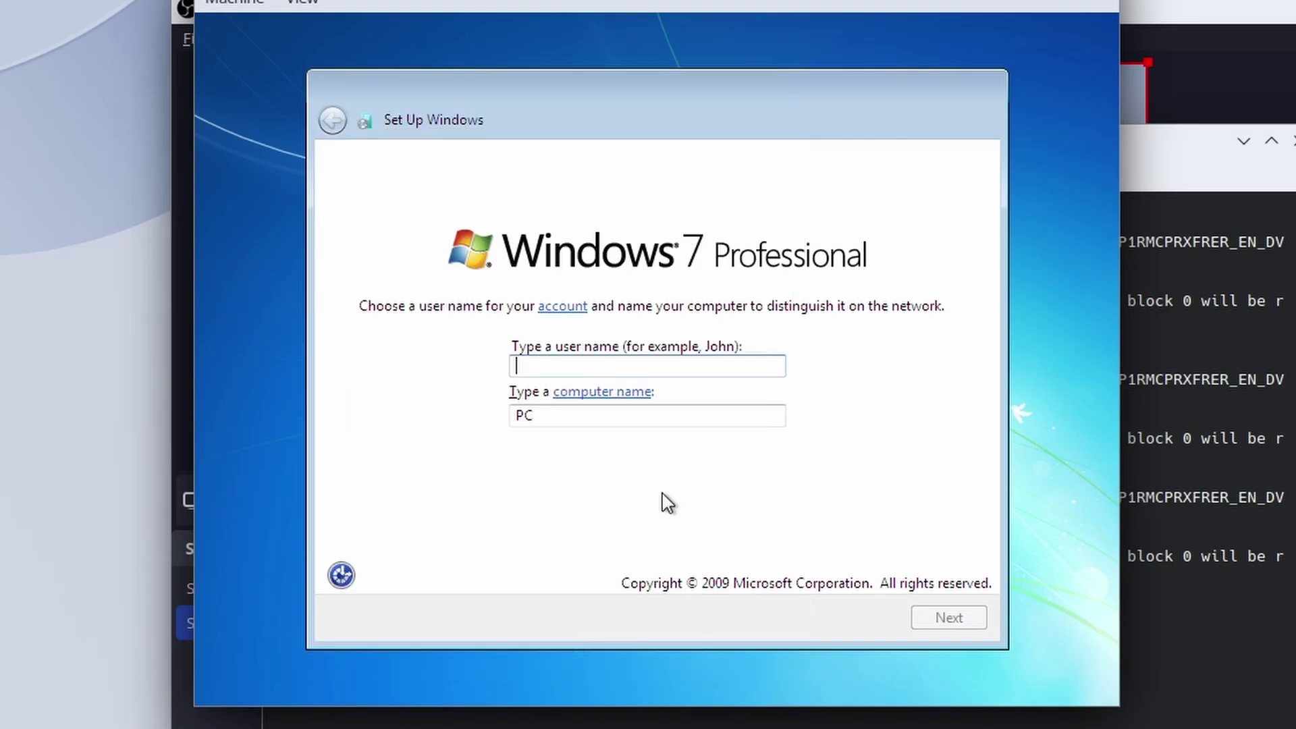
Set the account user name to WinDev and the computer name to WinDev-BrowsePC in the Windows setup.
type("WinDev")
key("Tab")
type("WinDev-BrowsePC")
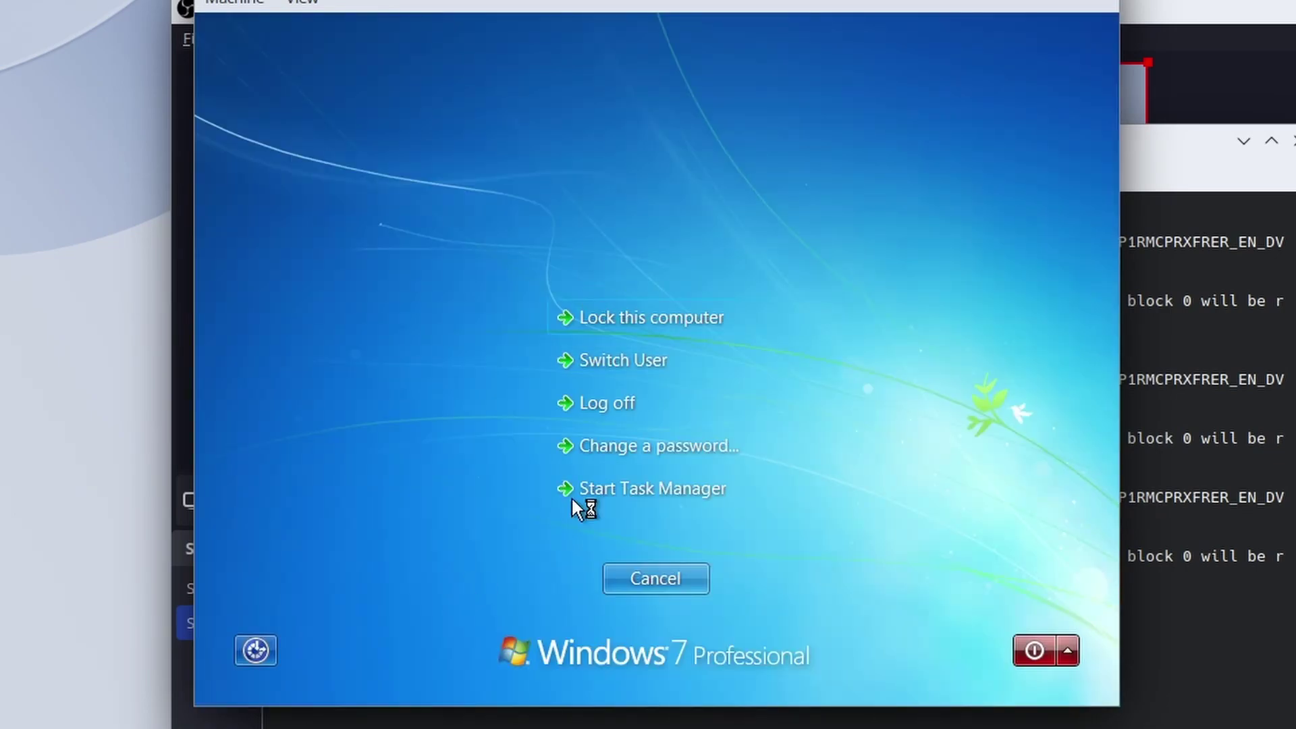
Start Task Manager from the Windows security screen.
left_click(571, 496)
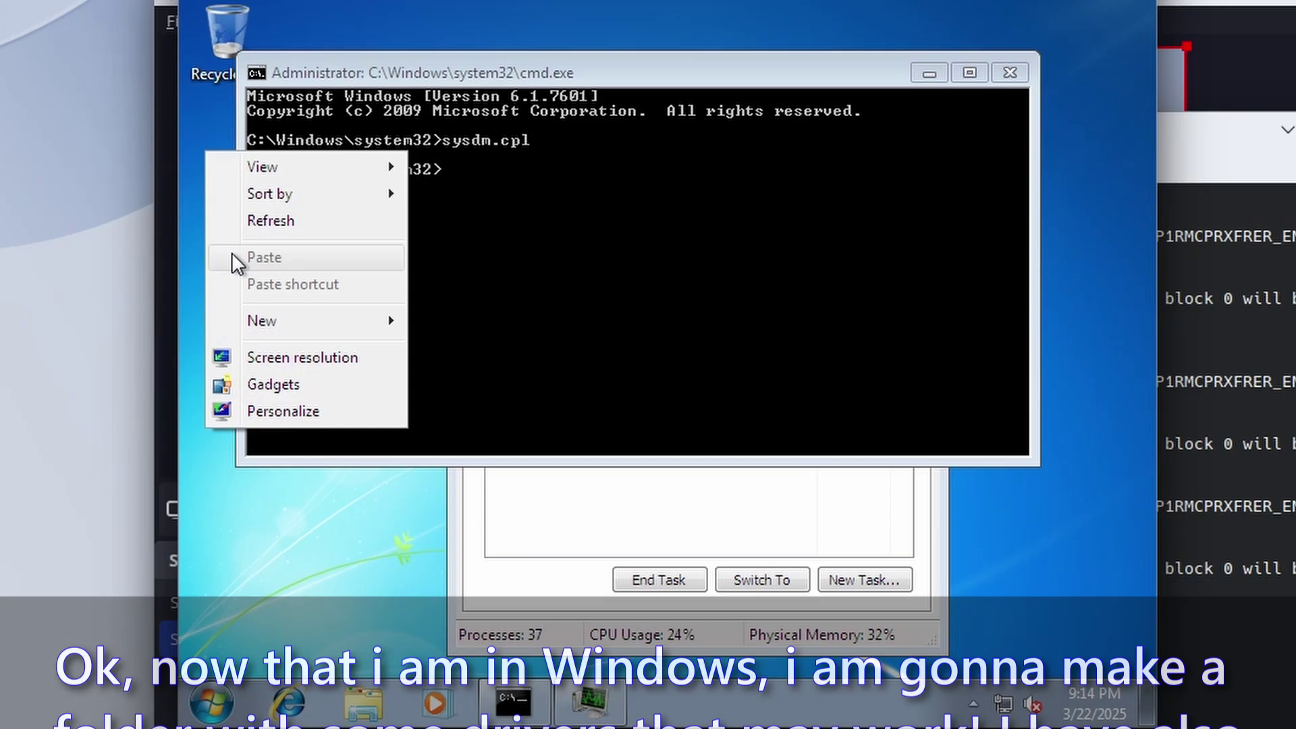
Create drivers and test folders and an nmice text file on the desktop, and write a note in that file.
key("Escape")
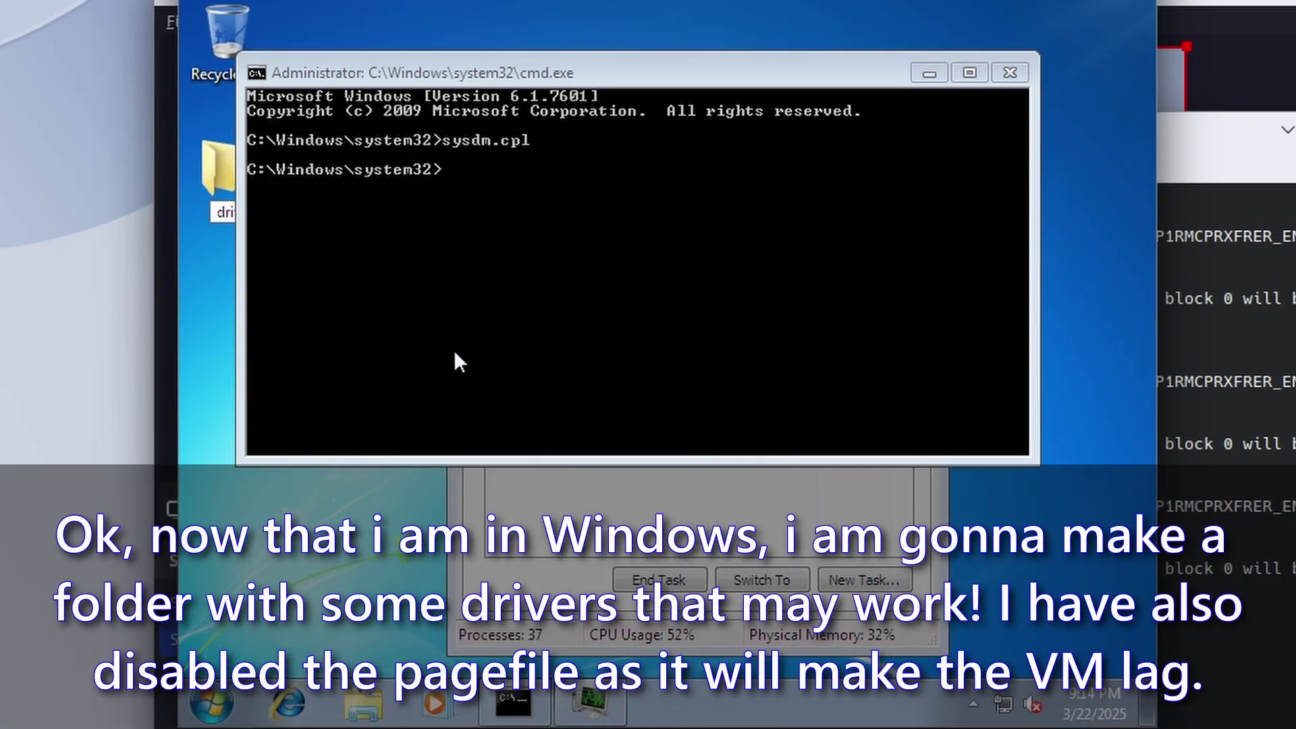
key("ctrl+shift+n")
type("wh")
left_click(586, 457)
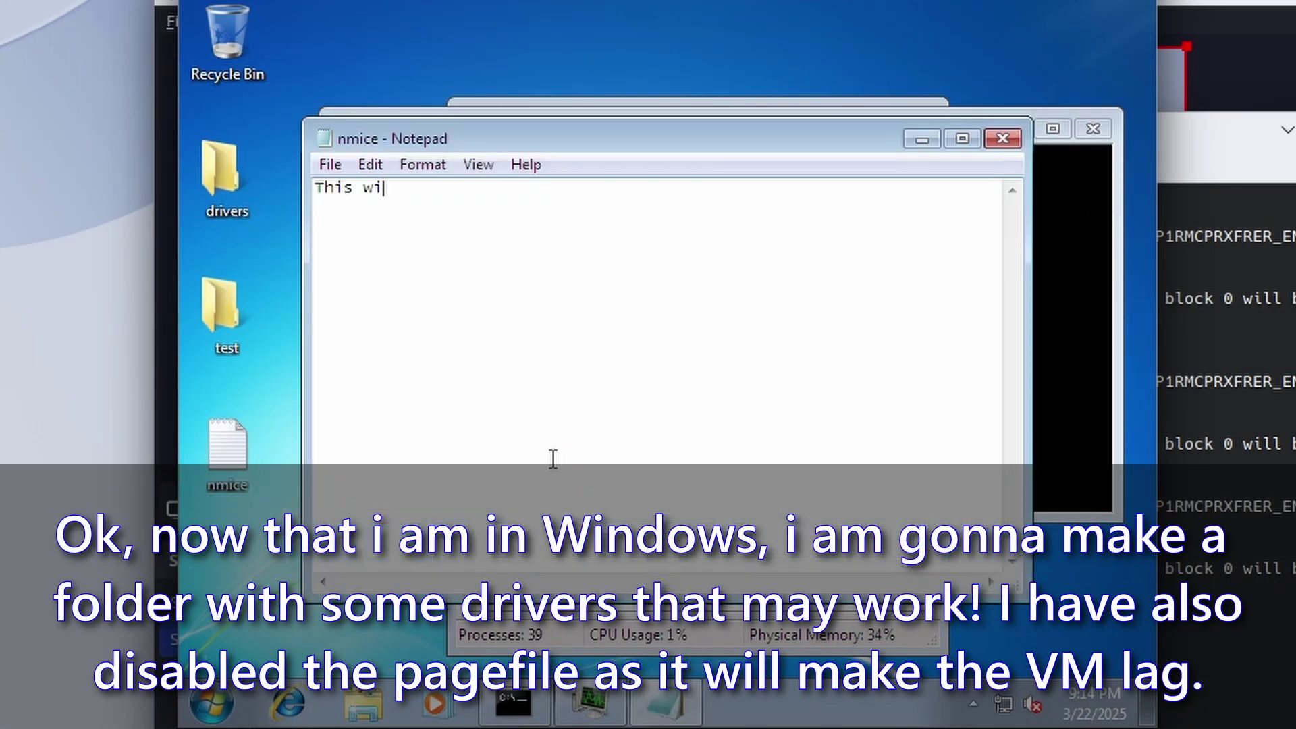
type("Firefox on cop")
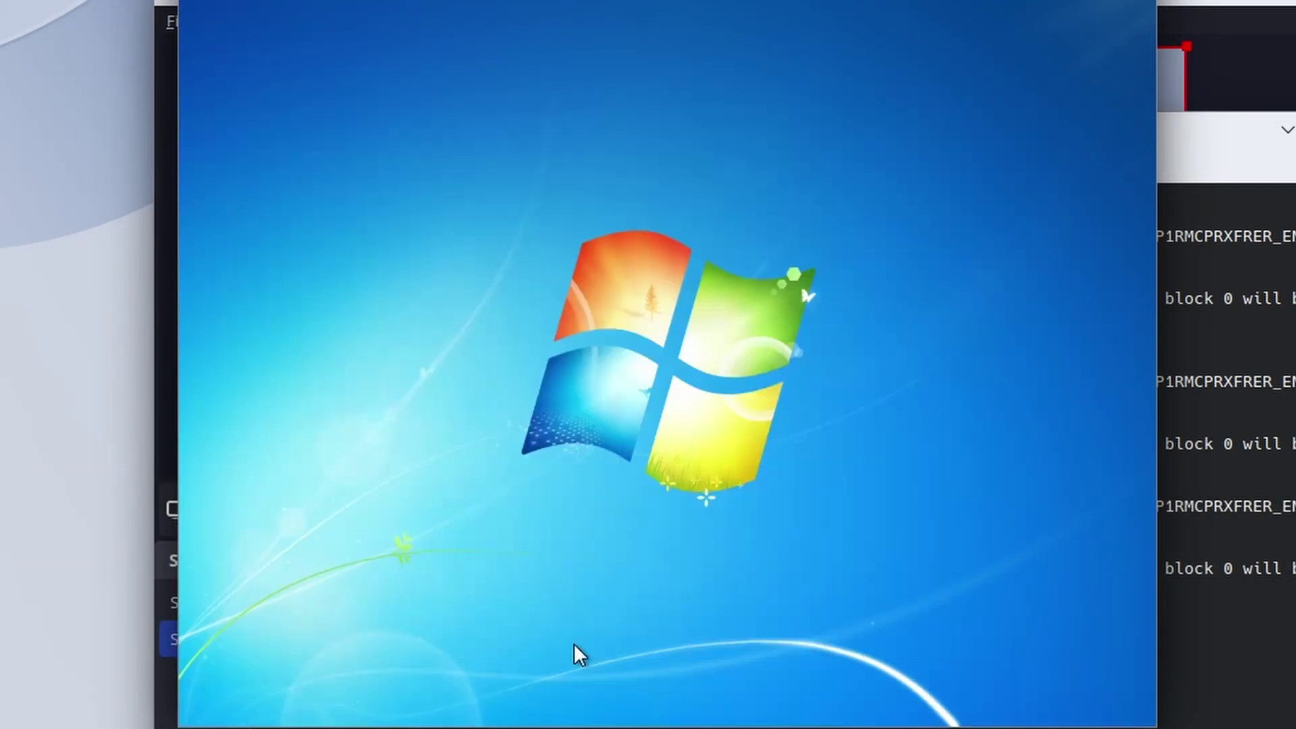
Try to rerun the last QEMU command in Konsole with the CD-ROM image changed to virtiowin.ISO.
key("Up")
key("ctrl+Left")
key("ctrl+Left")
key("ctrl+Left")
key("ctrl+Left")
key("ctrl+Left")
key("ctrl+Left")
key("alt+d")
type("virtio")
key("Delete")
key("Delete")
key("Delete")
key("Delete")
key("Delete")
key("Delete")
key("Delete")
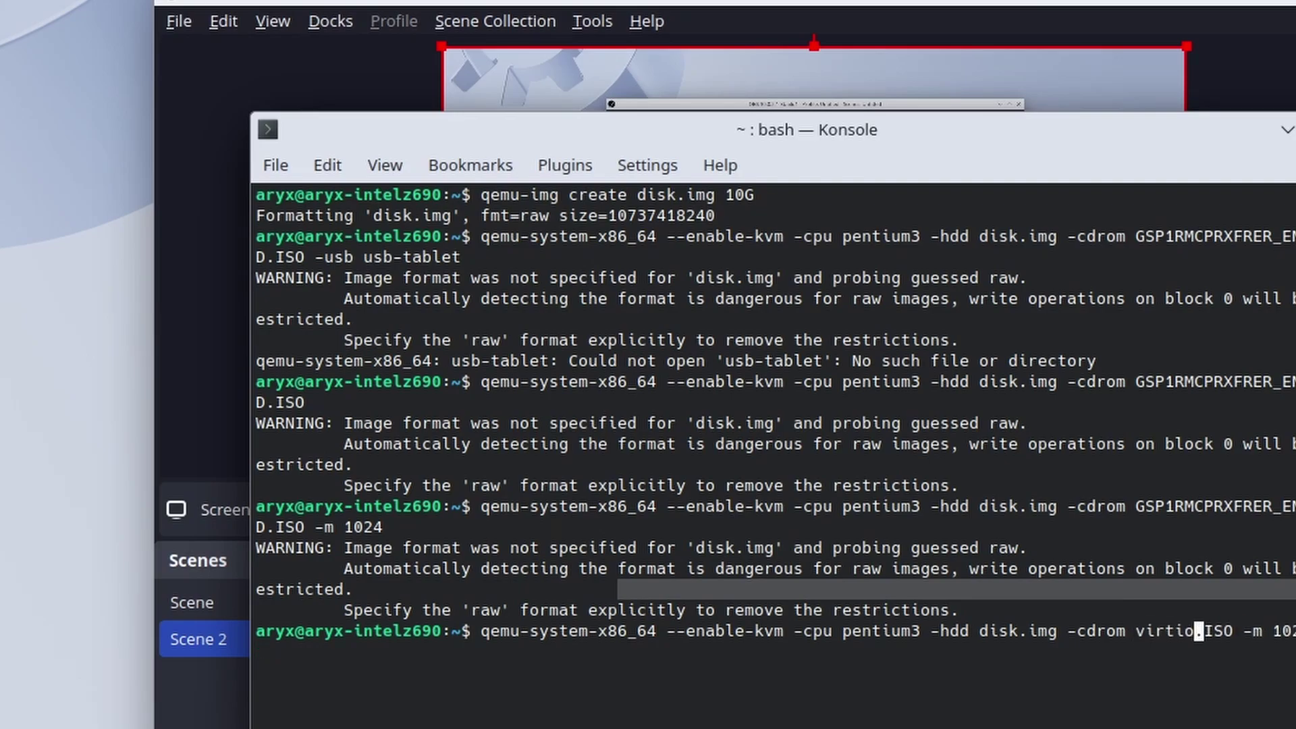
type("win")
key("Return")
Try to rerun the QEMU command with the CD-ROM image name corrected to virtio-win.ISO.
key("Up")
key("ctrl+Left")
key("ctrl+Left")
key("ctrl+Left")
key("ctrl+Left")
key("Right")
key("Right")
key("Right")
key("Right")
key("Right")
key("Right")
type("-")
key("Return")
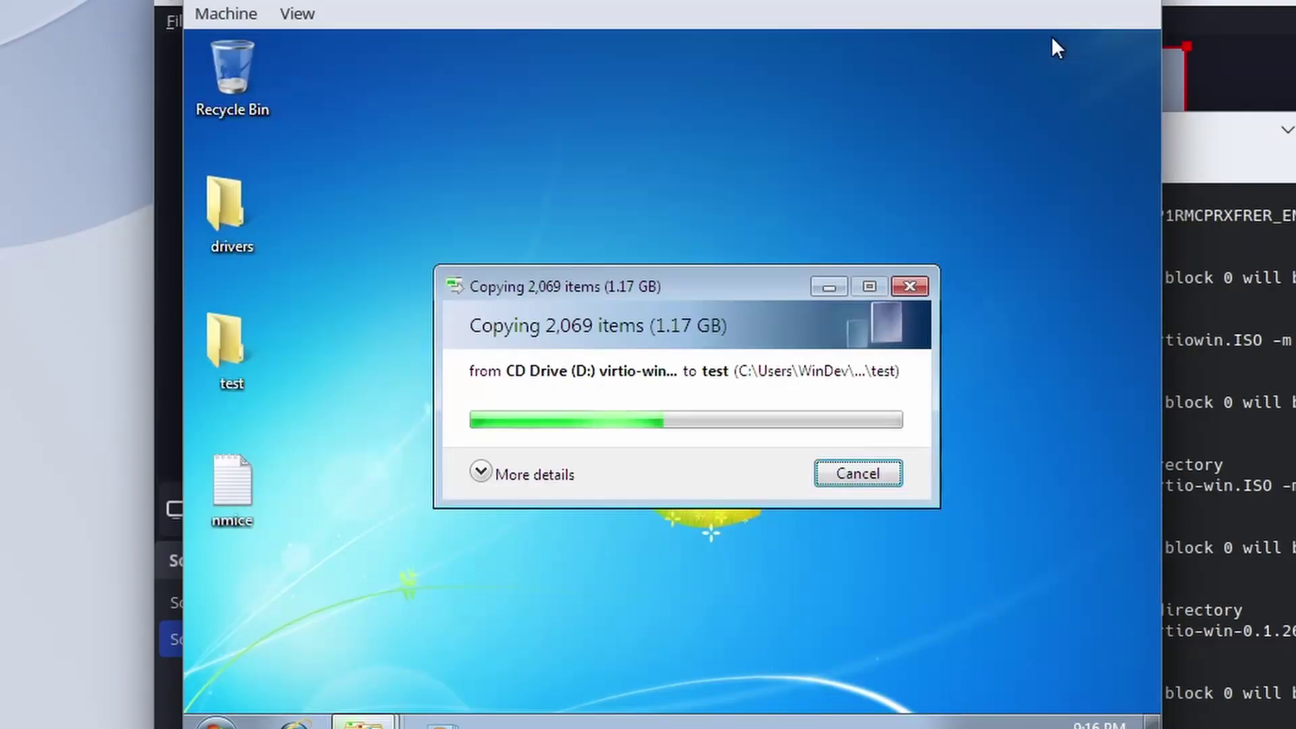
Switch to the v86 page in Firefox, set 2048 MB memory and 128 MB video memory, and browse for a hard disk image.
key("super")
left_click(548, 675)
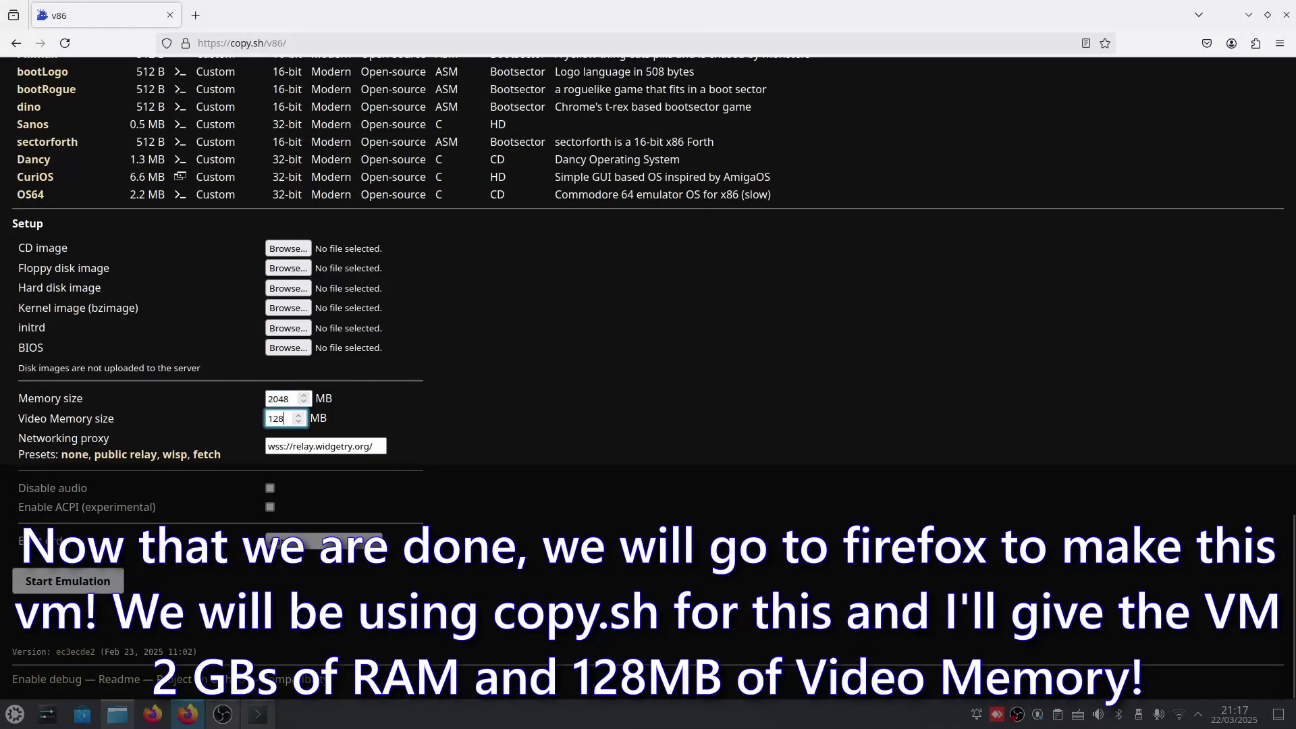
left_click(287, 288)
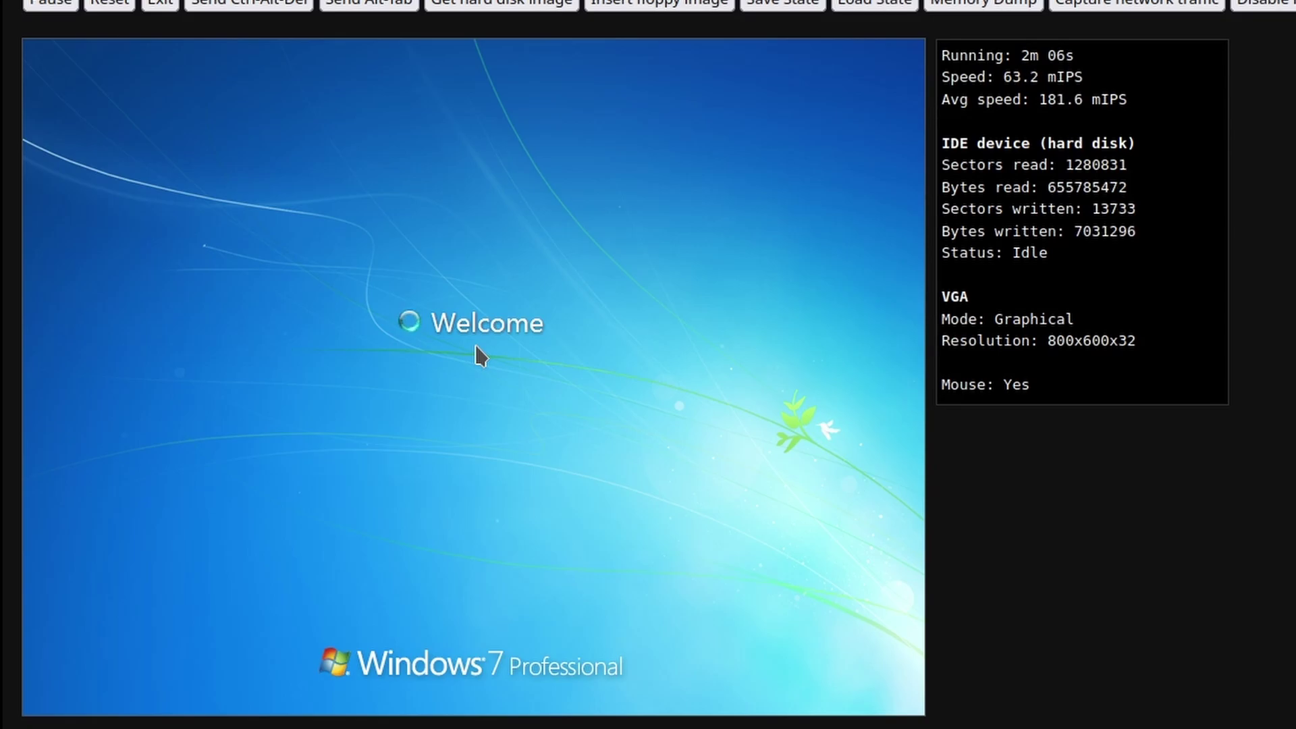
Start Task Manager in the emulated Windows and create a new task for the drivers folder on the WinDev desktop.
left_click(442, 498)
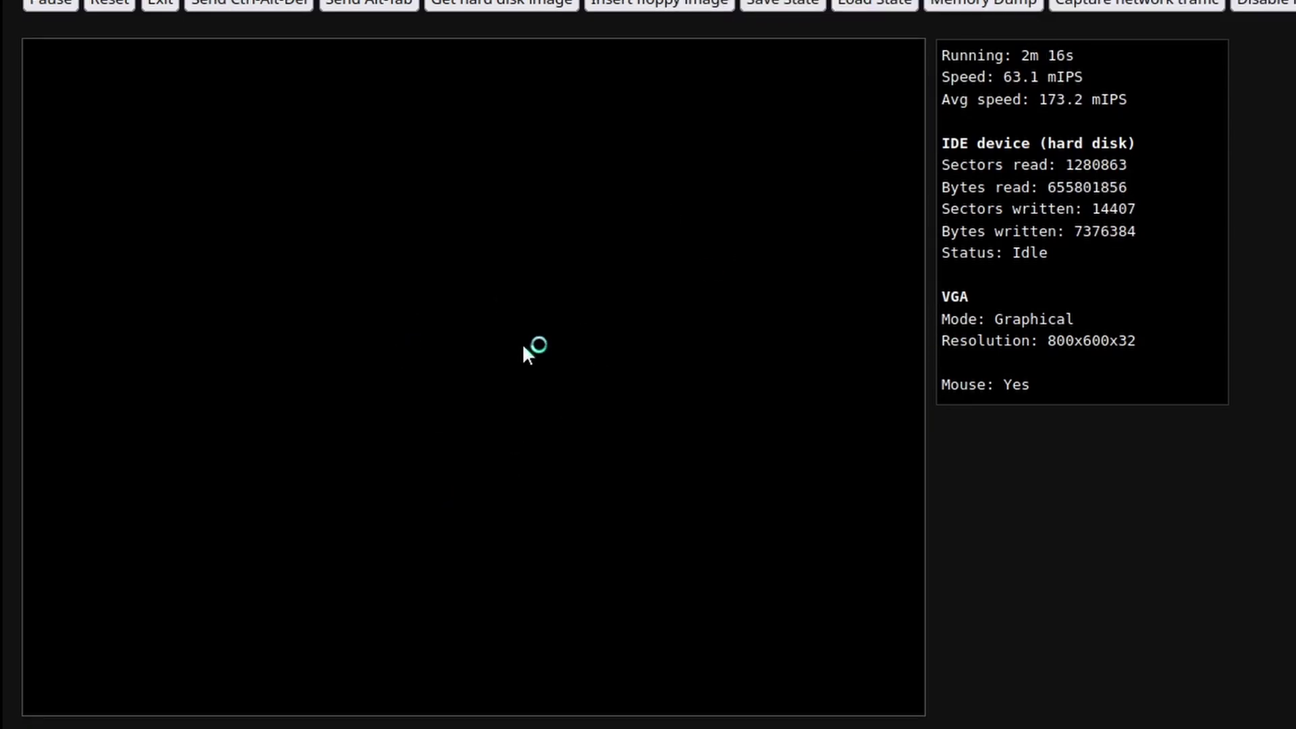
left_click(270, 206)
left_click(303, 219)
type("C:\\Users\\Windev\\desktop\\drive")
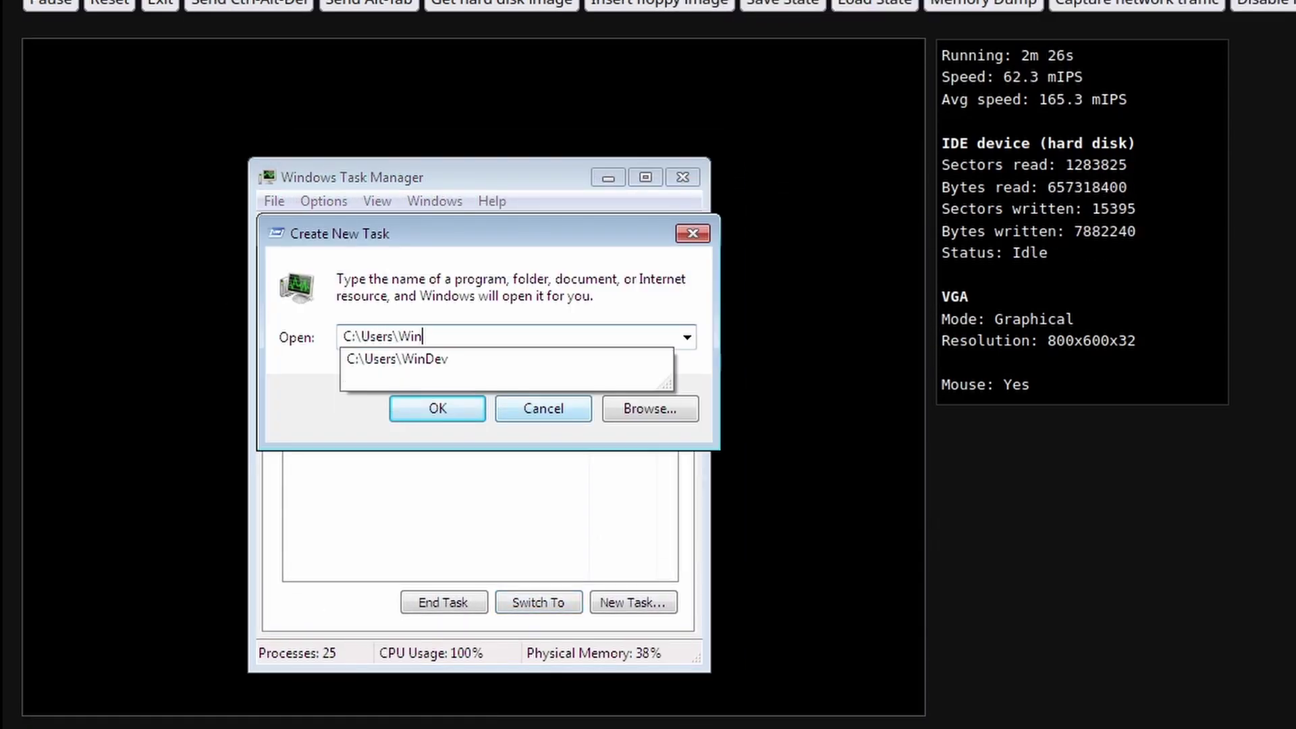
left_click(548, 408)
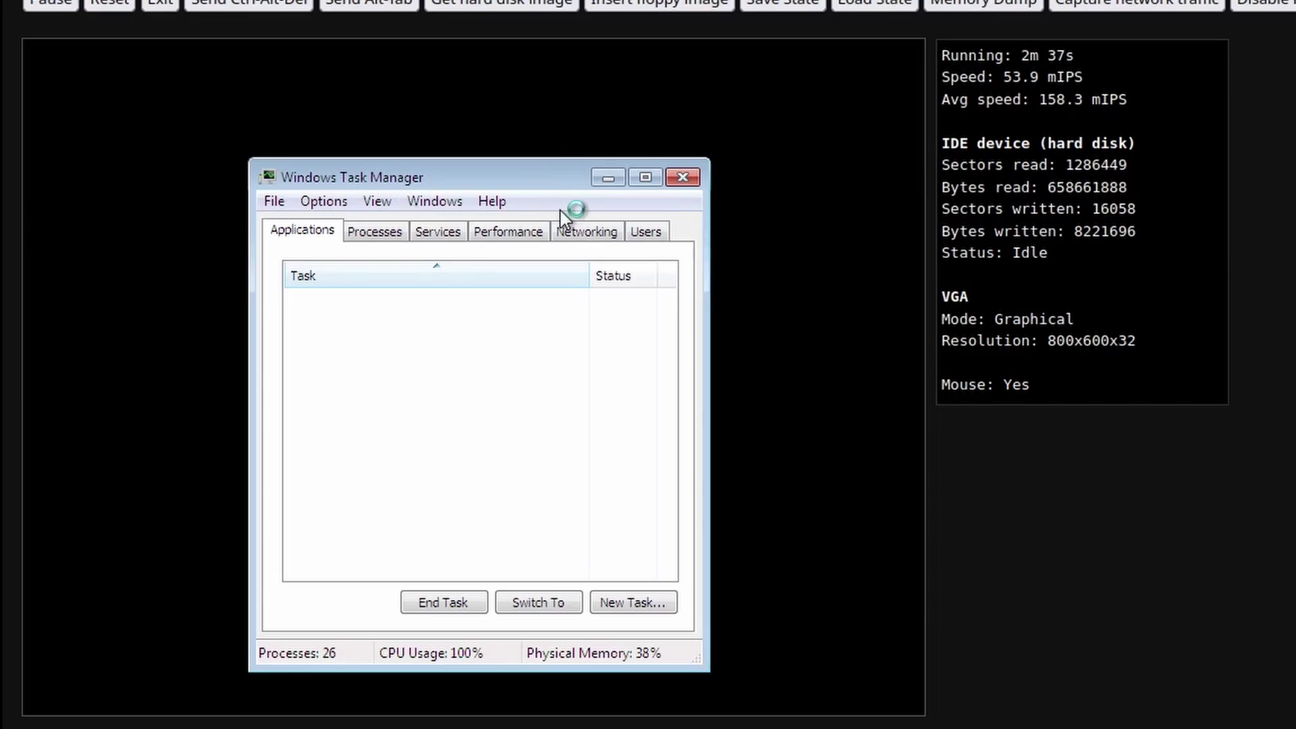
Examine the performance, networking and process information in Task Manager.
left_click_drag(309, 174, 218, 117)
left_click(418, 173)
left_click(498, 174)
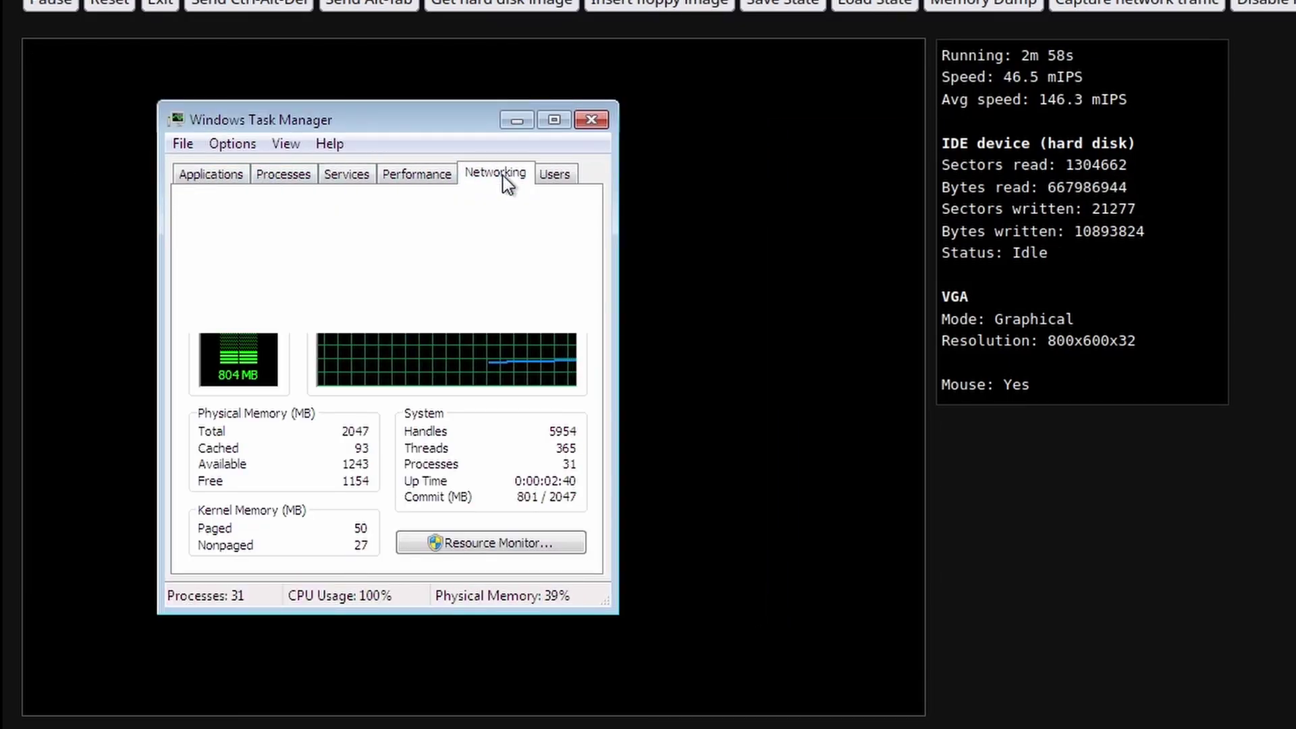
left_click(277, 174)
Run devmgmt.msc as a new task from Task Manager.
left_click(183, 143)
left_click(236, 170)
type("devmgmt.msc")
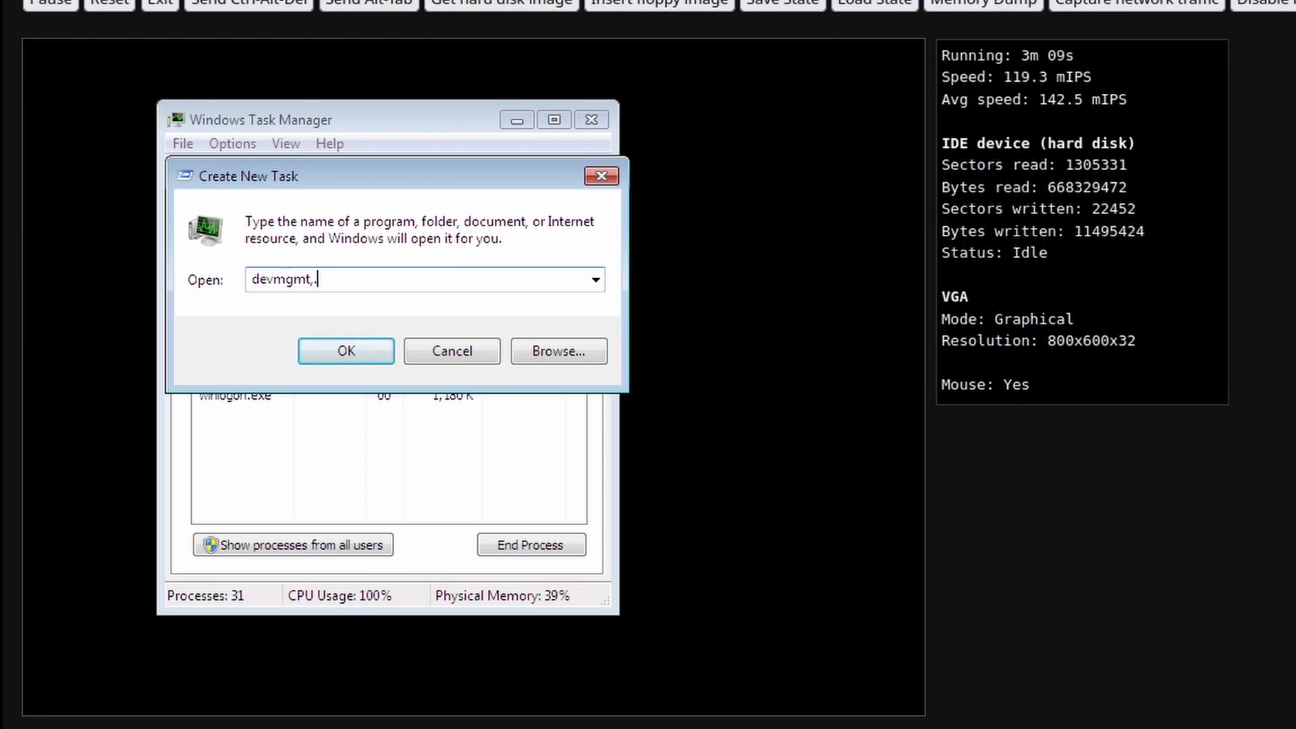
key("Return")
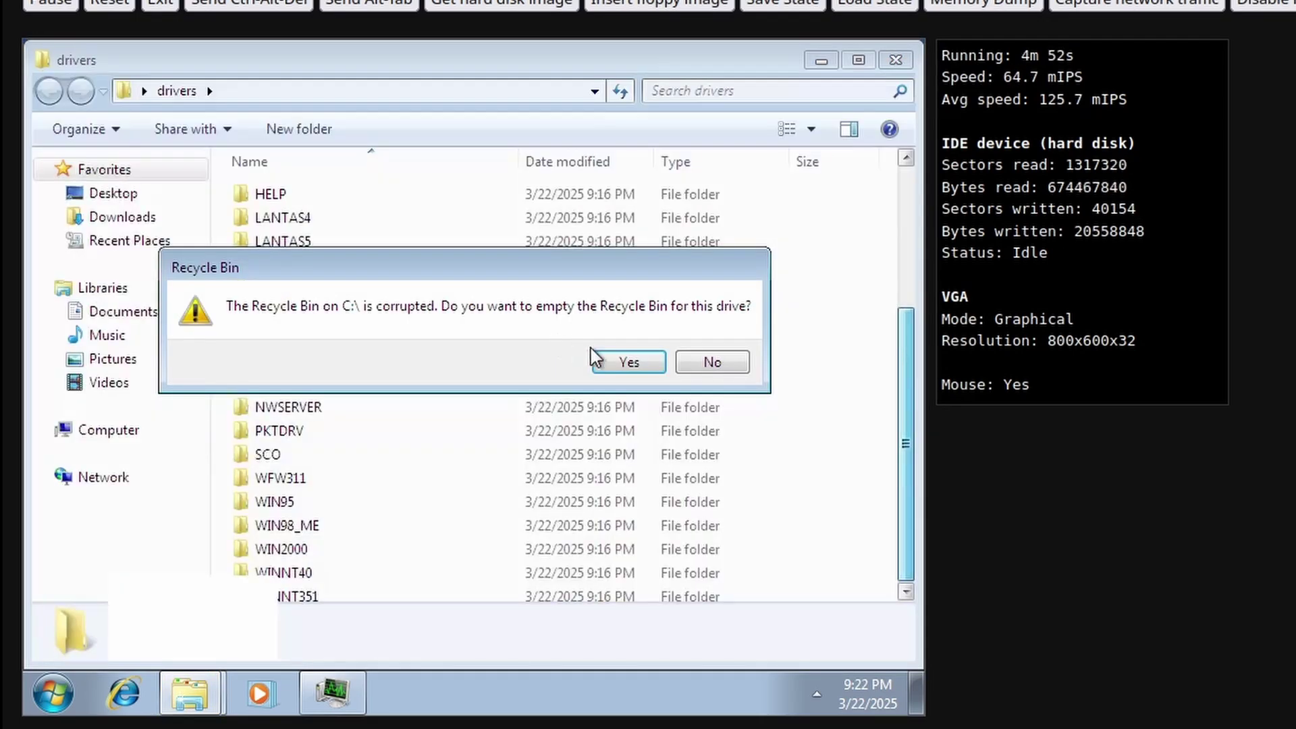
Agree to empty the corrupted Recycle Bin on C: and continue past the folder access denial.
left_click(618, 362)
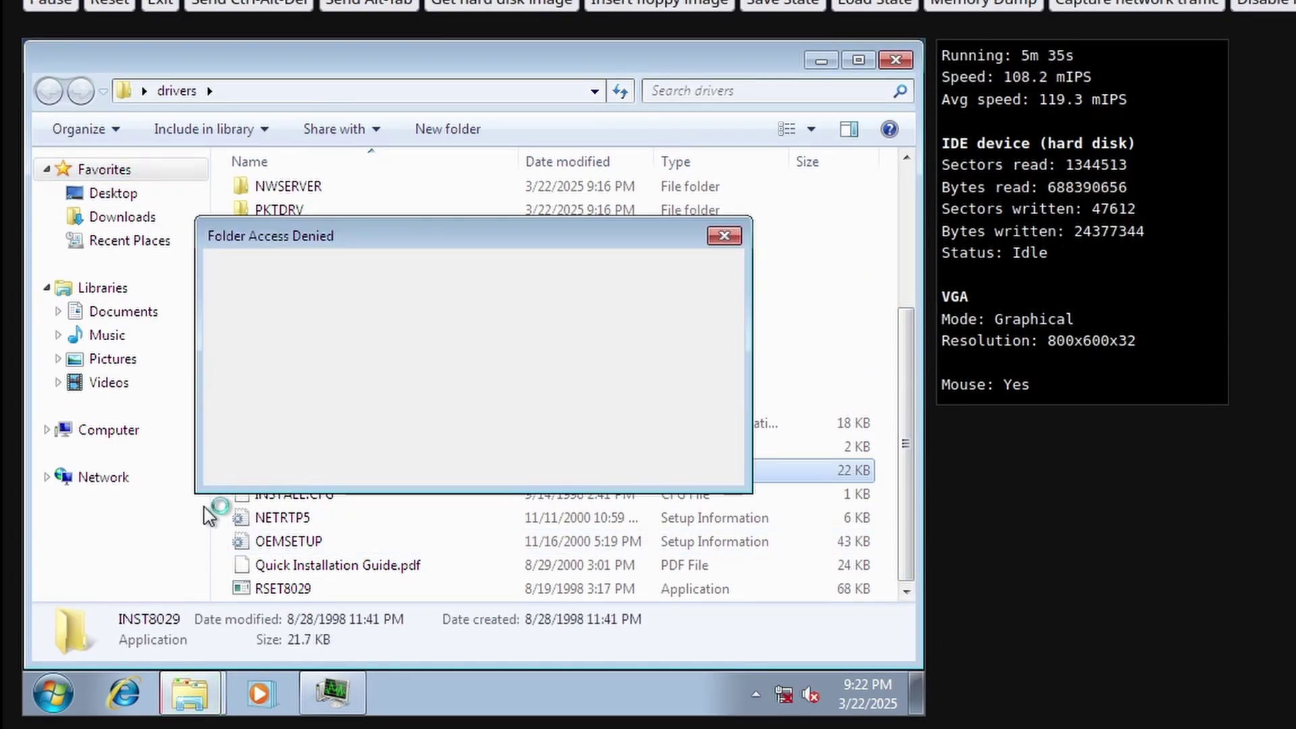
left_click(473, 453)
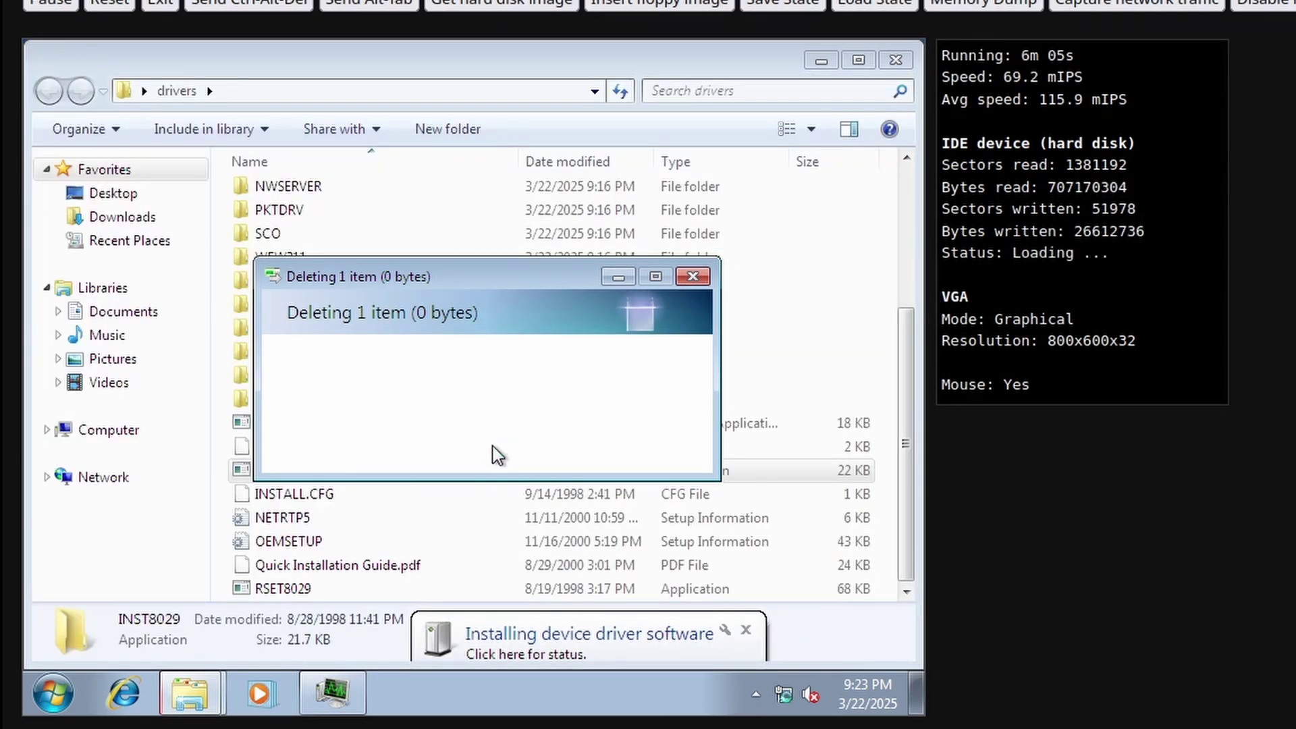
left_click(52, 693)
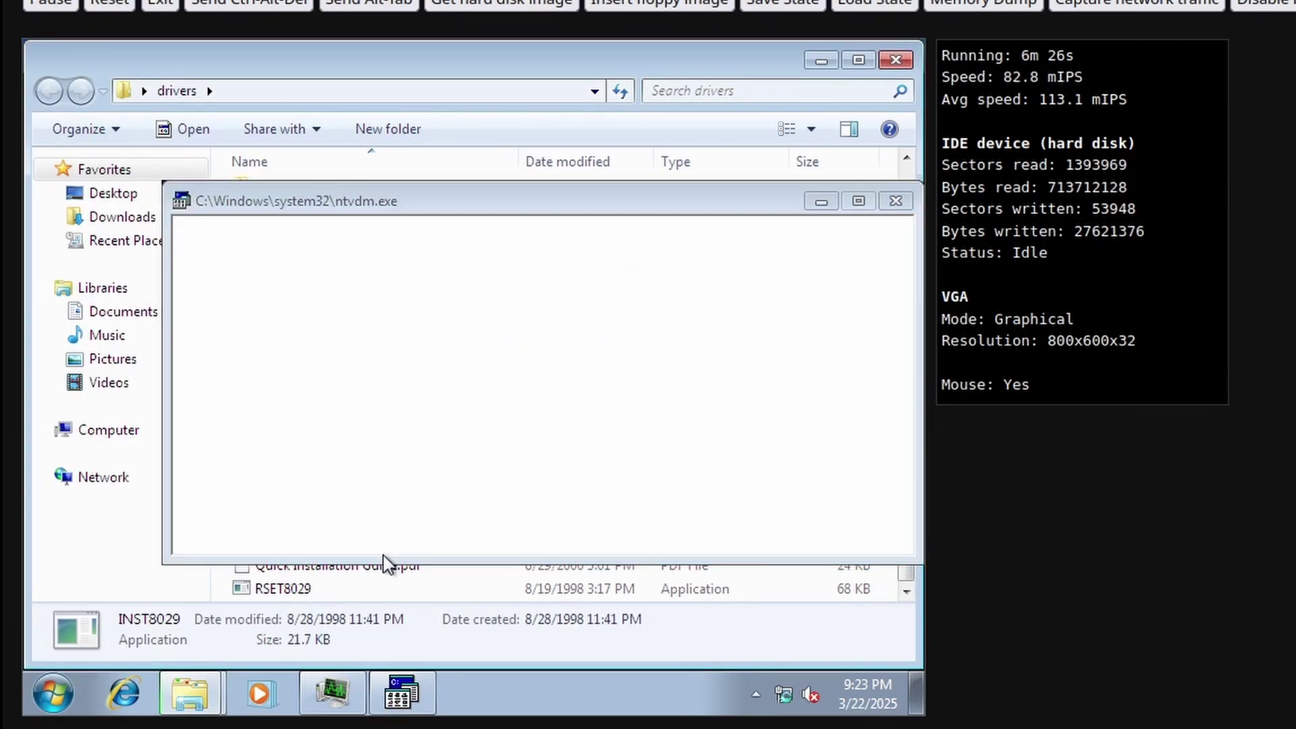
left_click_drag(402, 209, 328, 141)
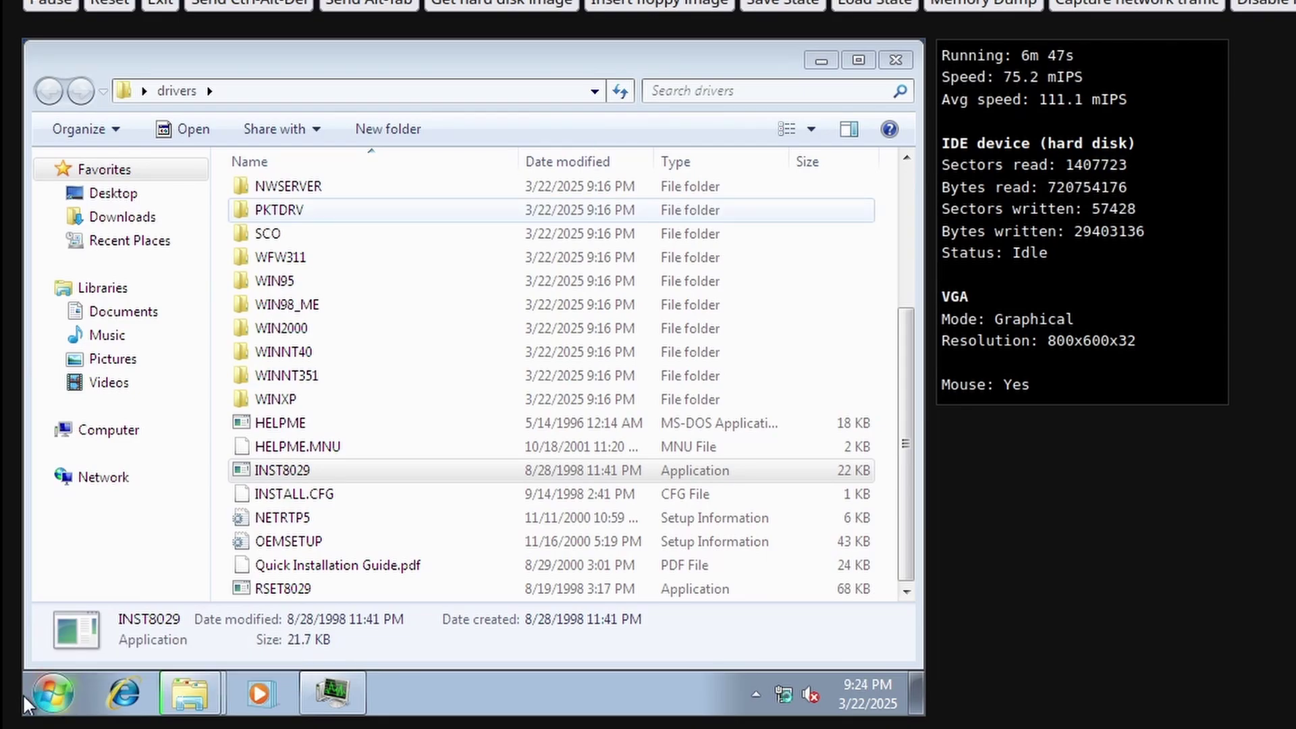
Launch Device Manager by searching for devmgmt.msc.
left_click(53, 693)
type("devmgmt.msc")
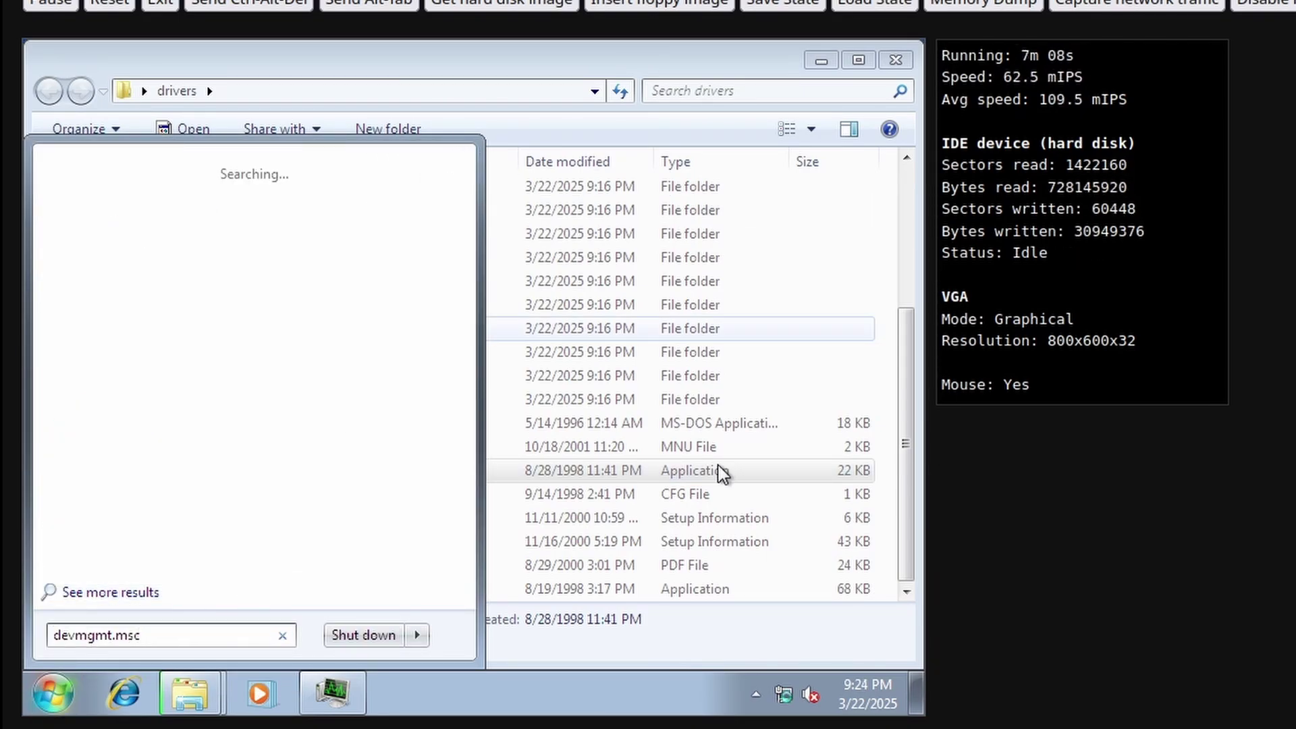
key("Return")
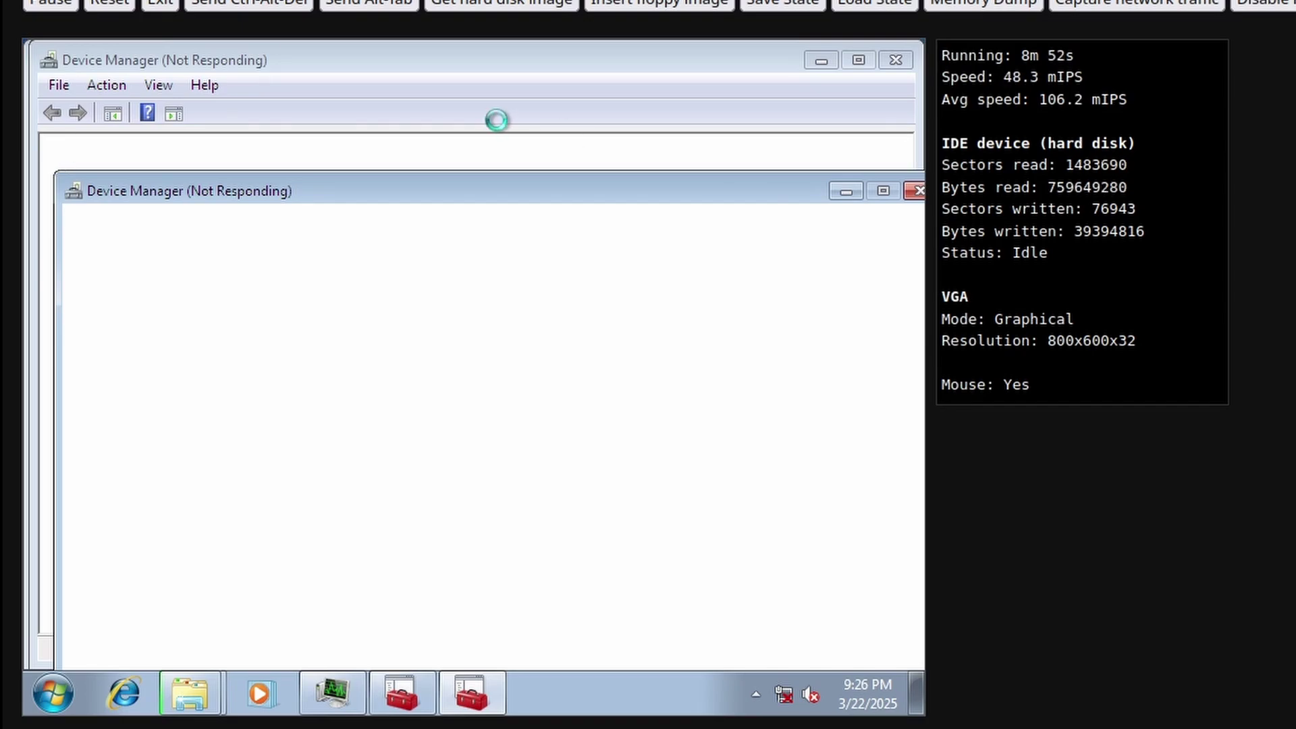
Check the progress of the Recycle Bin deletion and the state of the open Device Manager windows.
left_click_drag(210, 196, 320, 45)
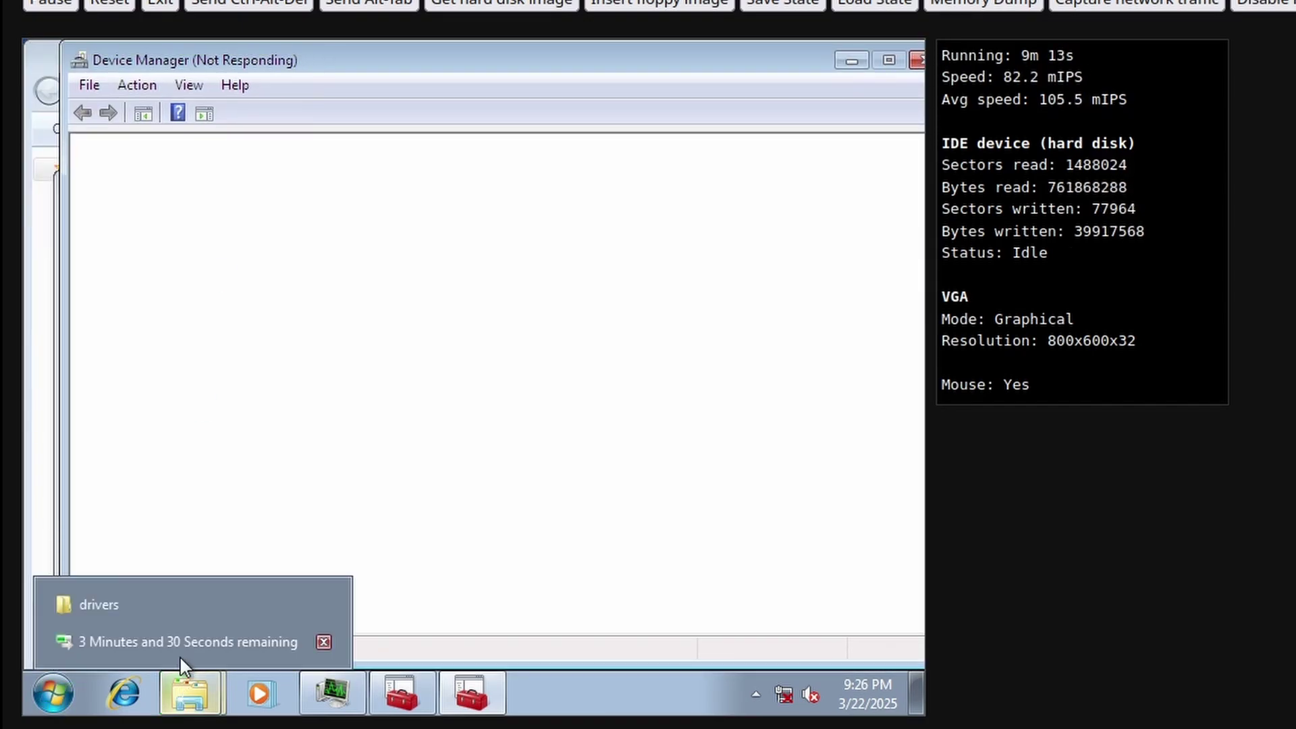
left_click(179, 639)
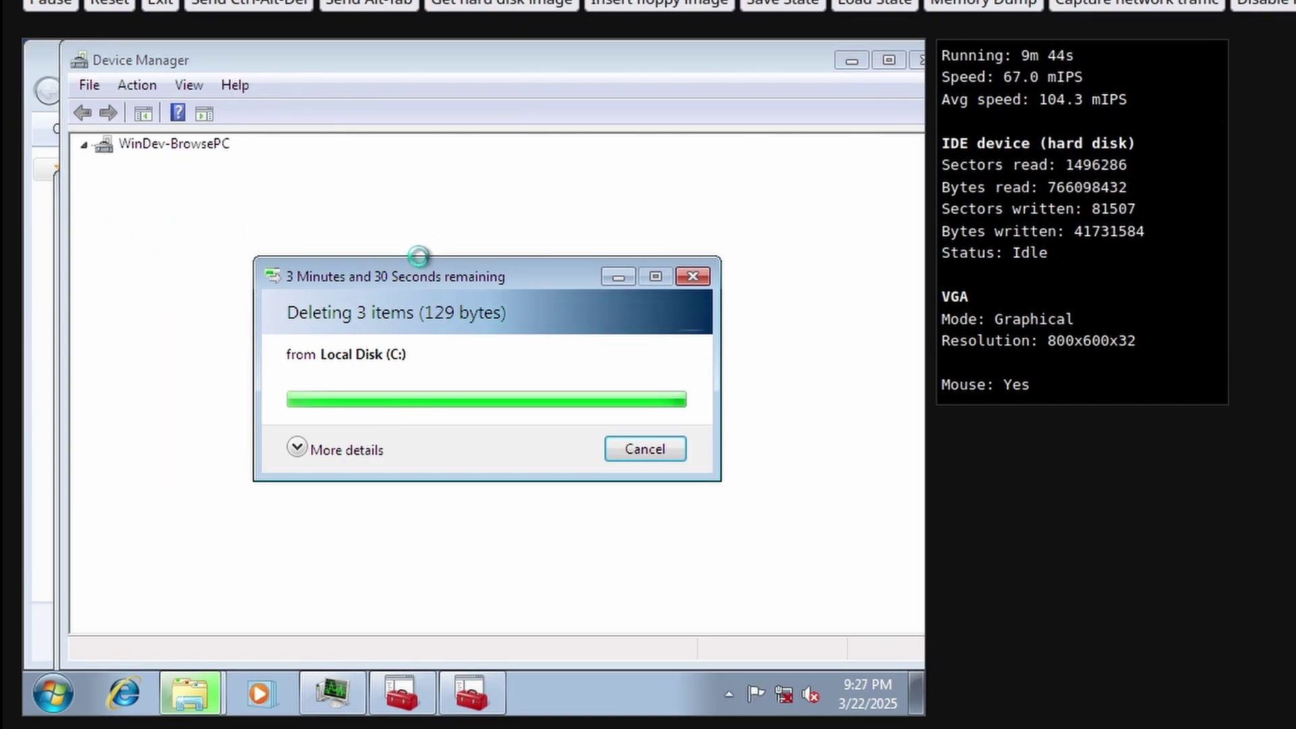
left_click_drag(418, 259, 549, 398)
mouse_move(416, 684)
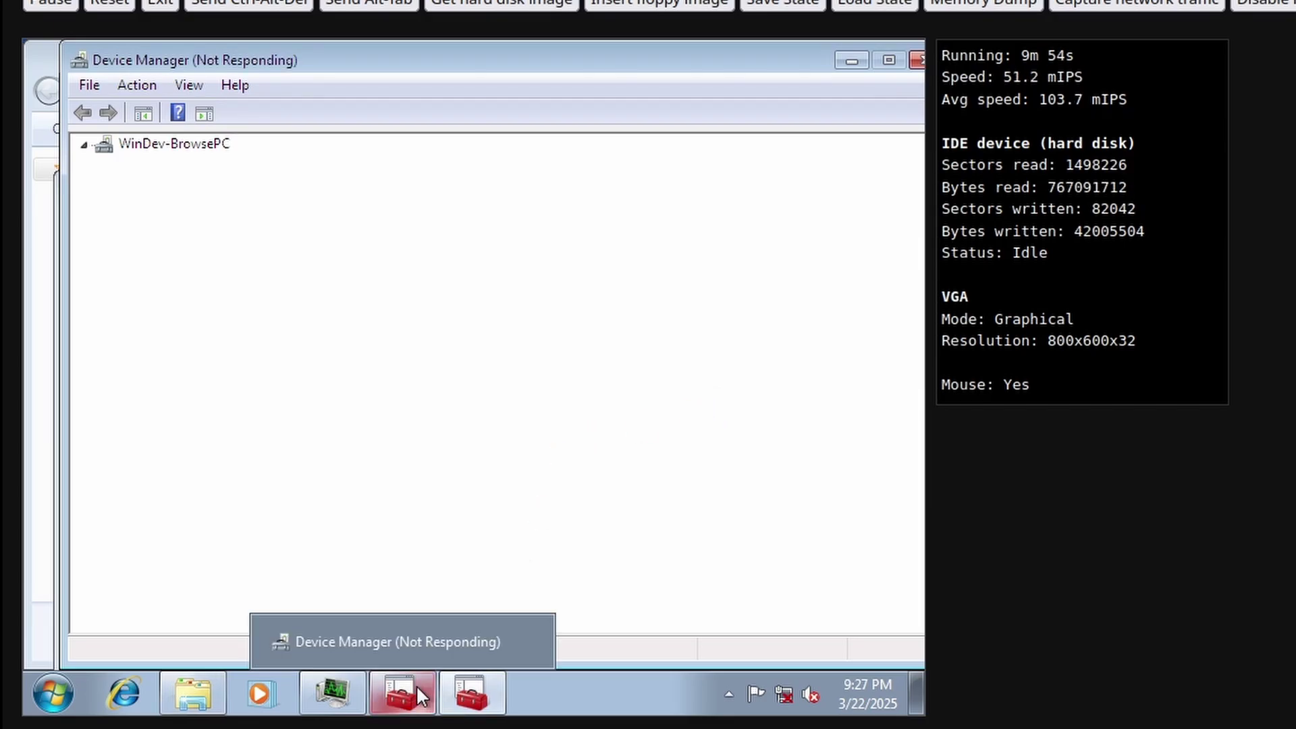
left_click_drag(316, 57, 341, 66)
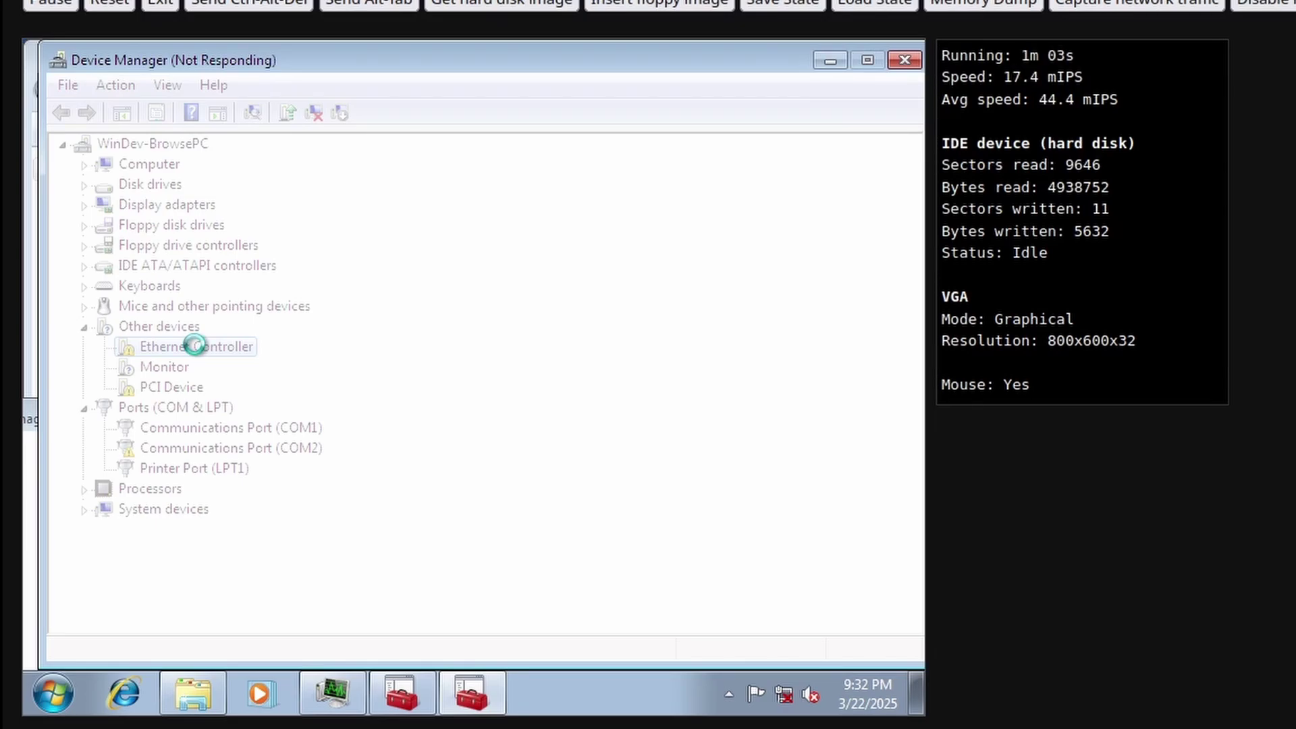
Start a driver update for the Ethernet Controller and choose to browse the computer for driver software.
right_click(210, 346)
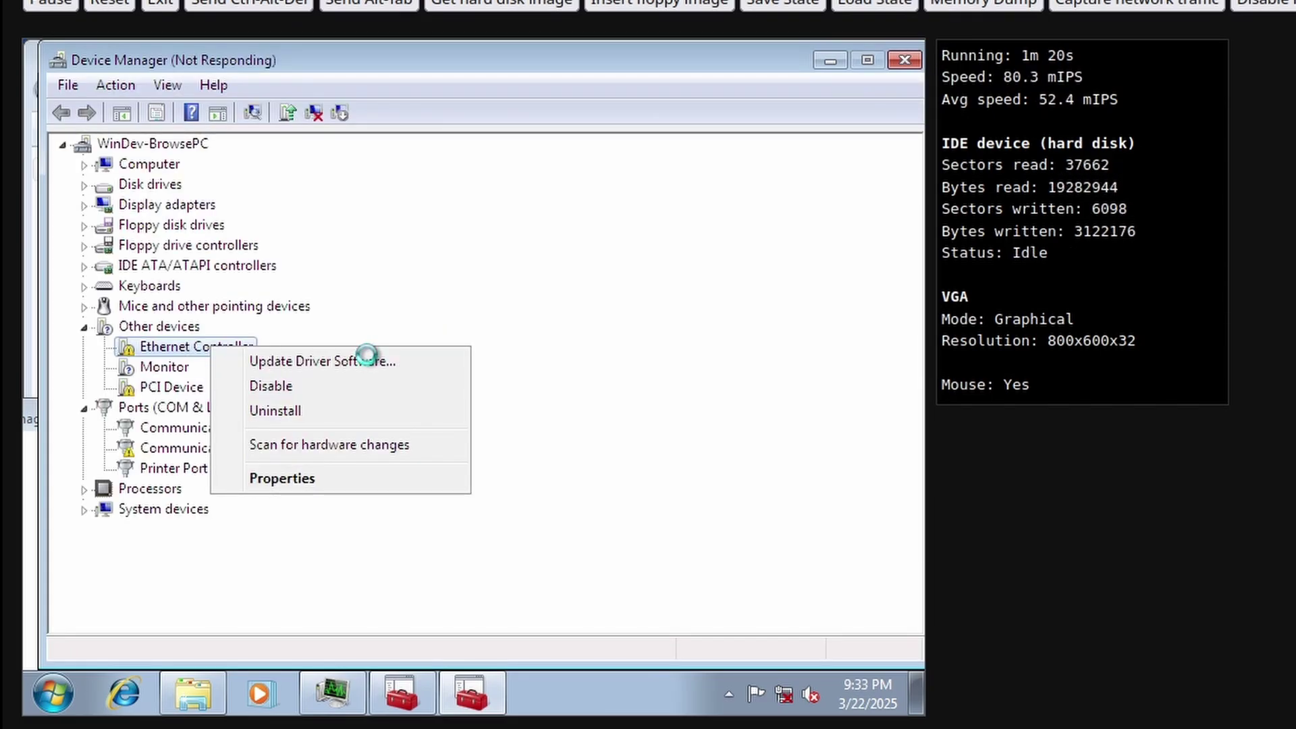
left_click(367, 359)
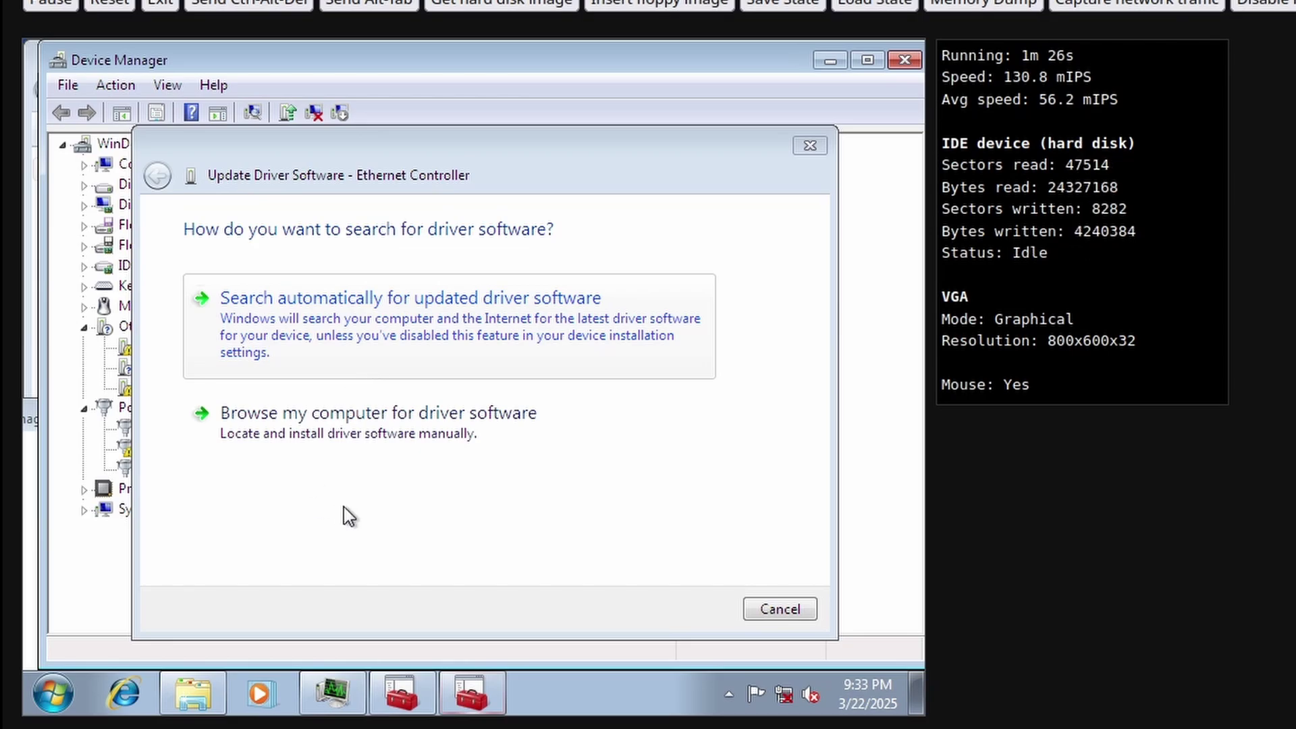
left_click(354, 439)
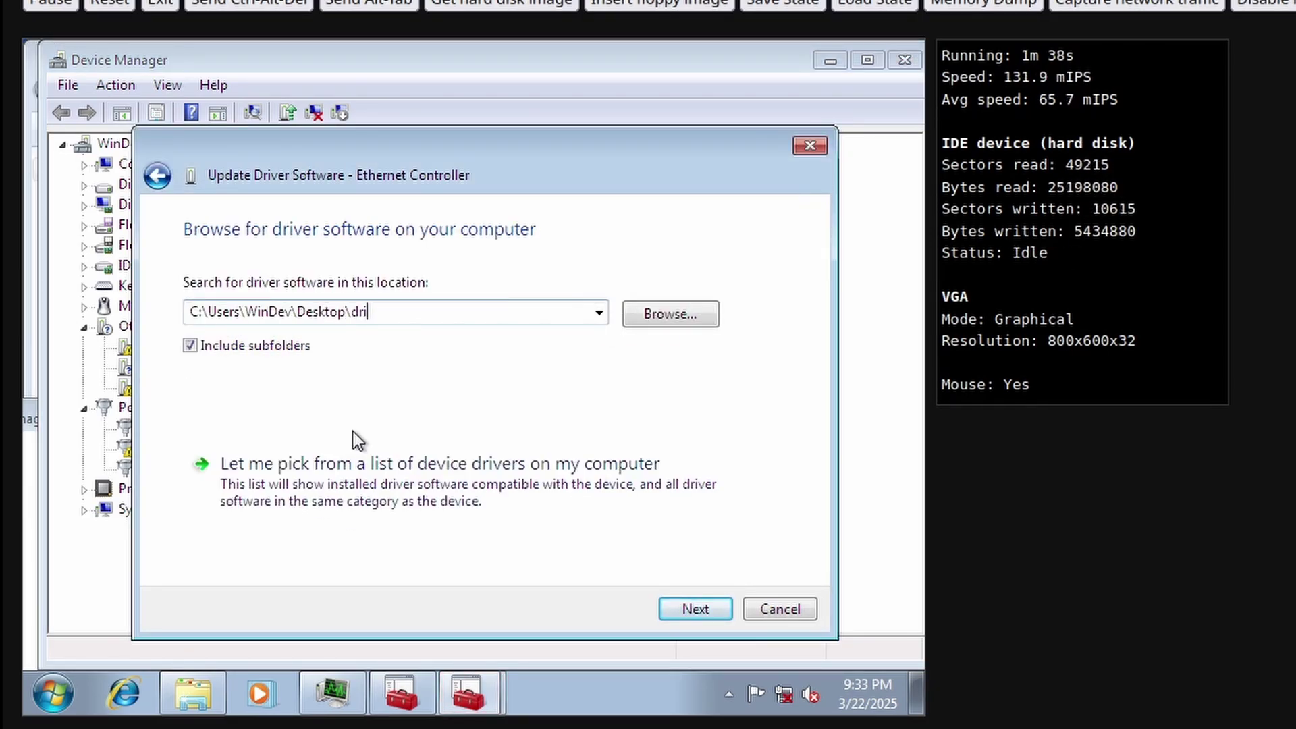
Set the driver search location to C:\Users\WinDev\Desktop\drivers with subfolders included, and approve installing the driver found there.
type("vers")
key("Return")
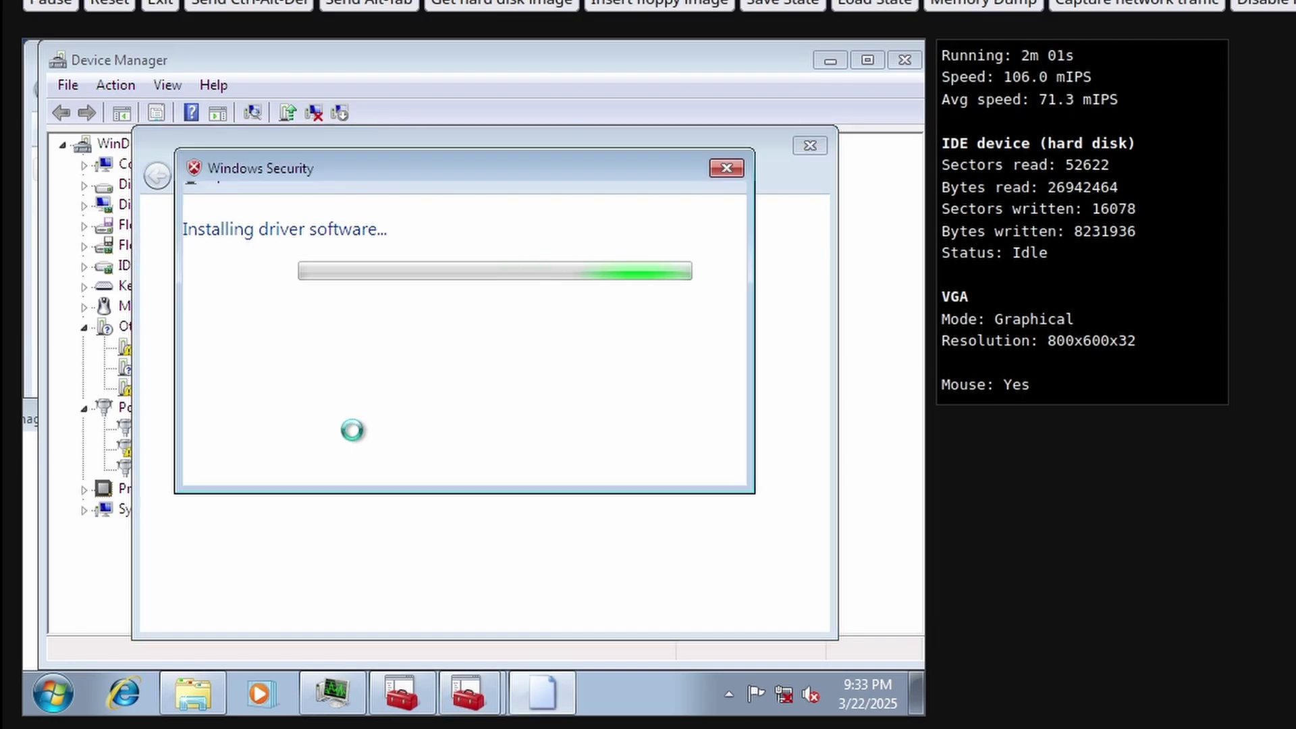
left_click(413, 396)
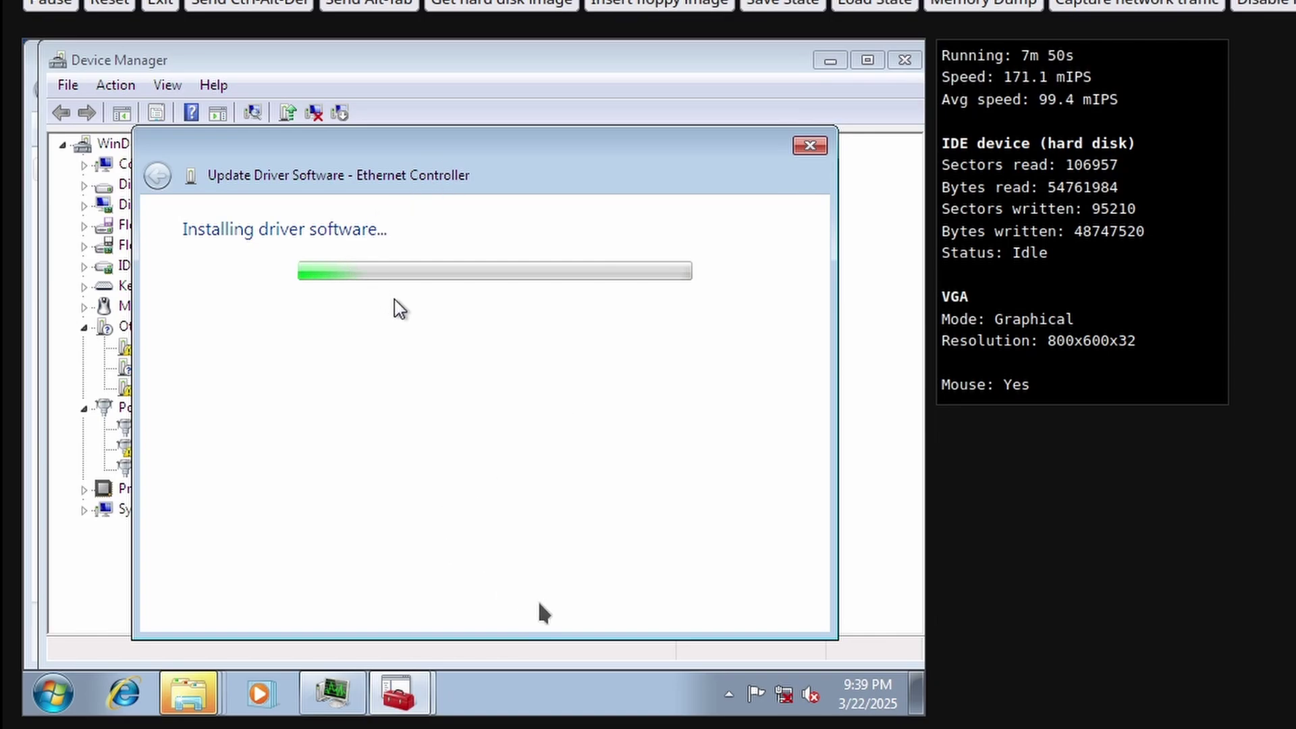
Let the Ethernet Controller driver installation finish and close the update wizard.
left_click_drag(492, 148, 499, 135)
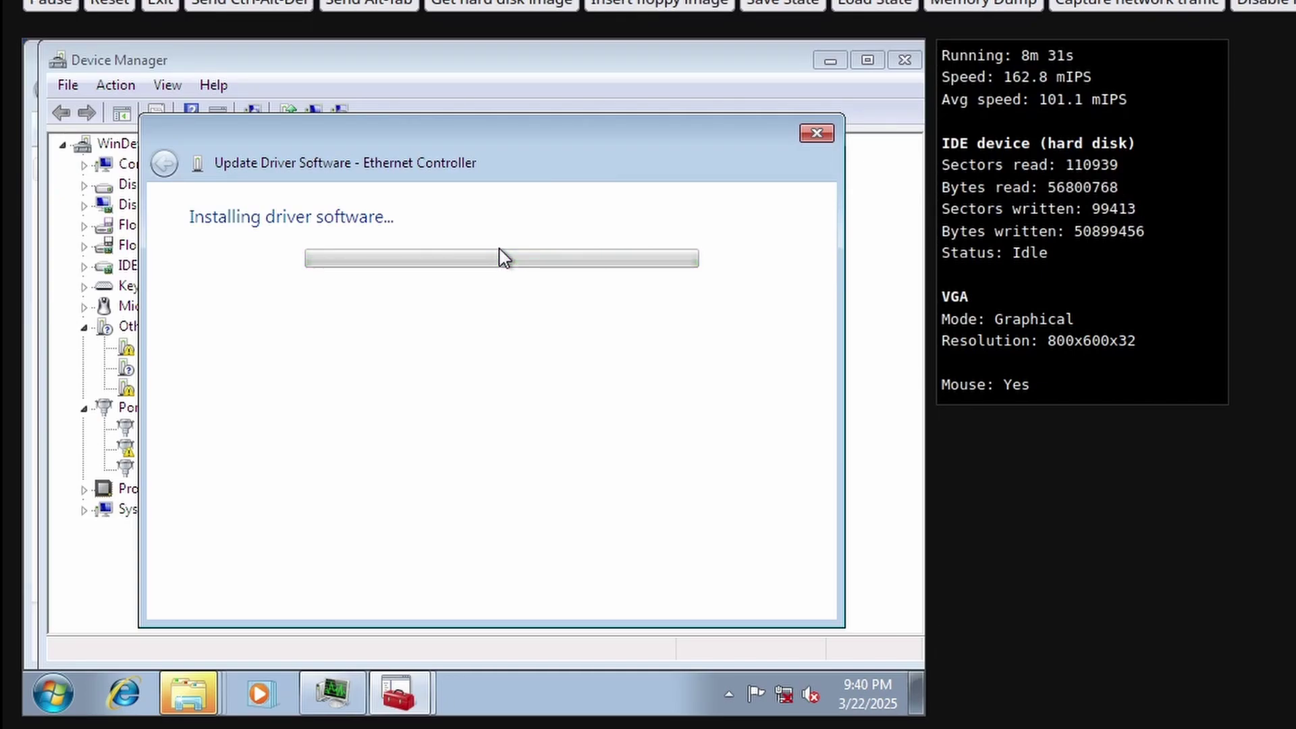
mouse_move(615, 128)
left_mouse_down()
mouse_move(633, 125)
mouse_move(689, 170)
mouse_move(606, 140)
mouse_move(621, 124)
left_mouse_up()
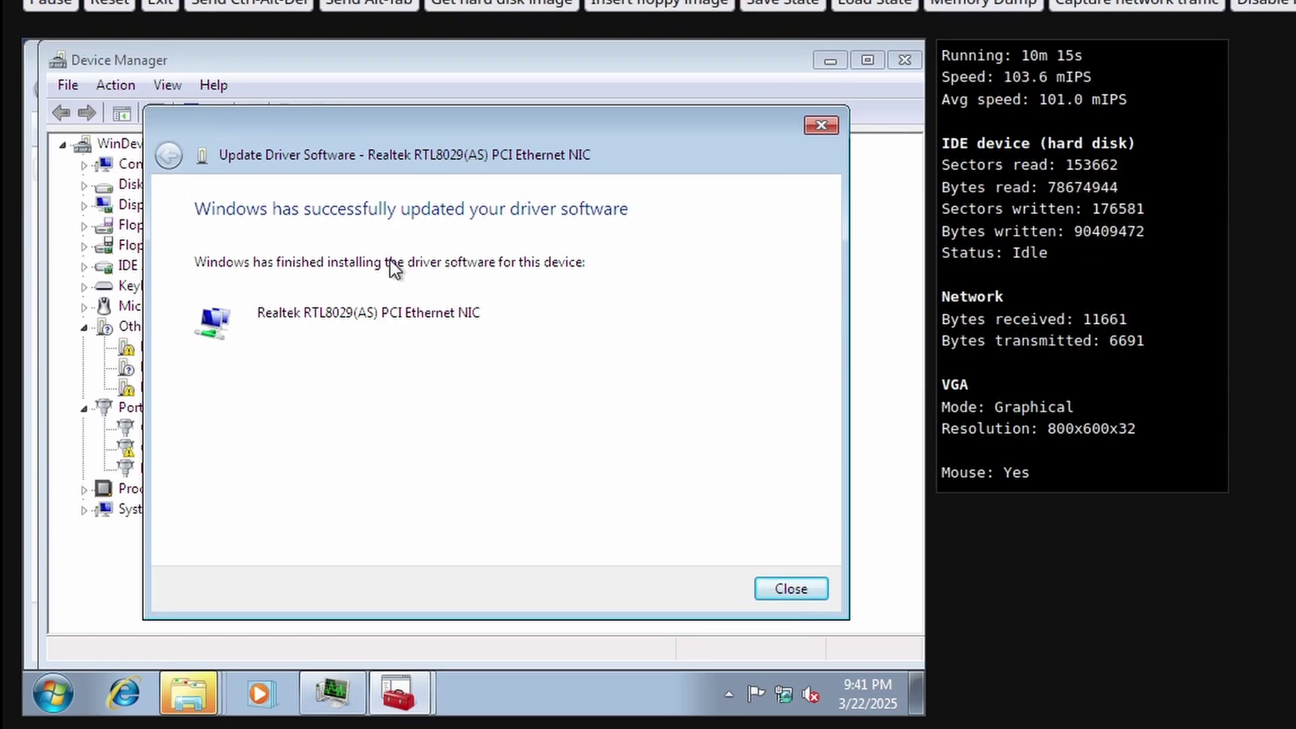
left_click(791, 589)
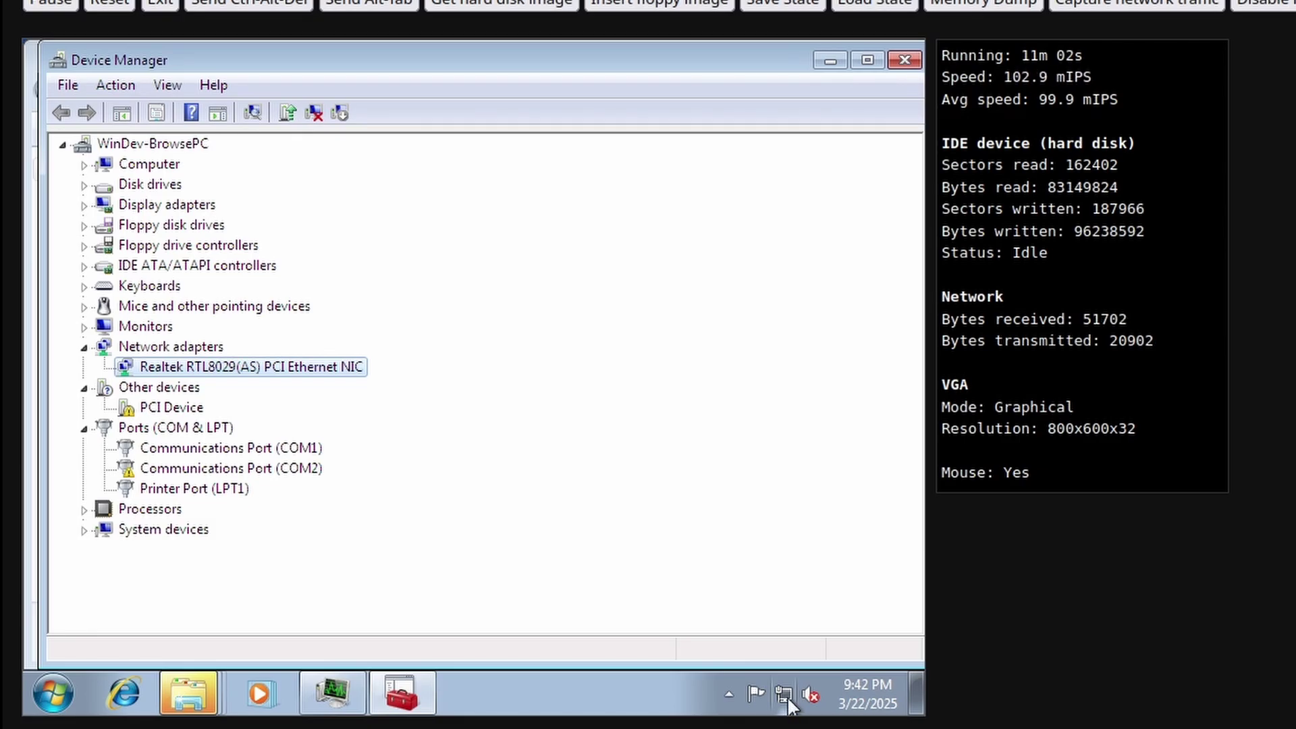
Close the open File Explorer and Device Manager windows to clear the desktop.
left_click(183, 686)
left_click(269, 602)
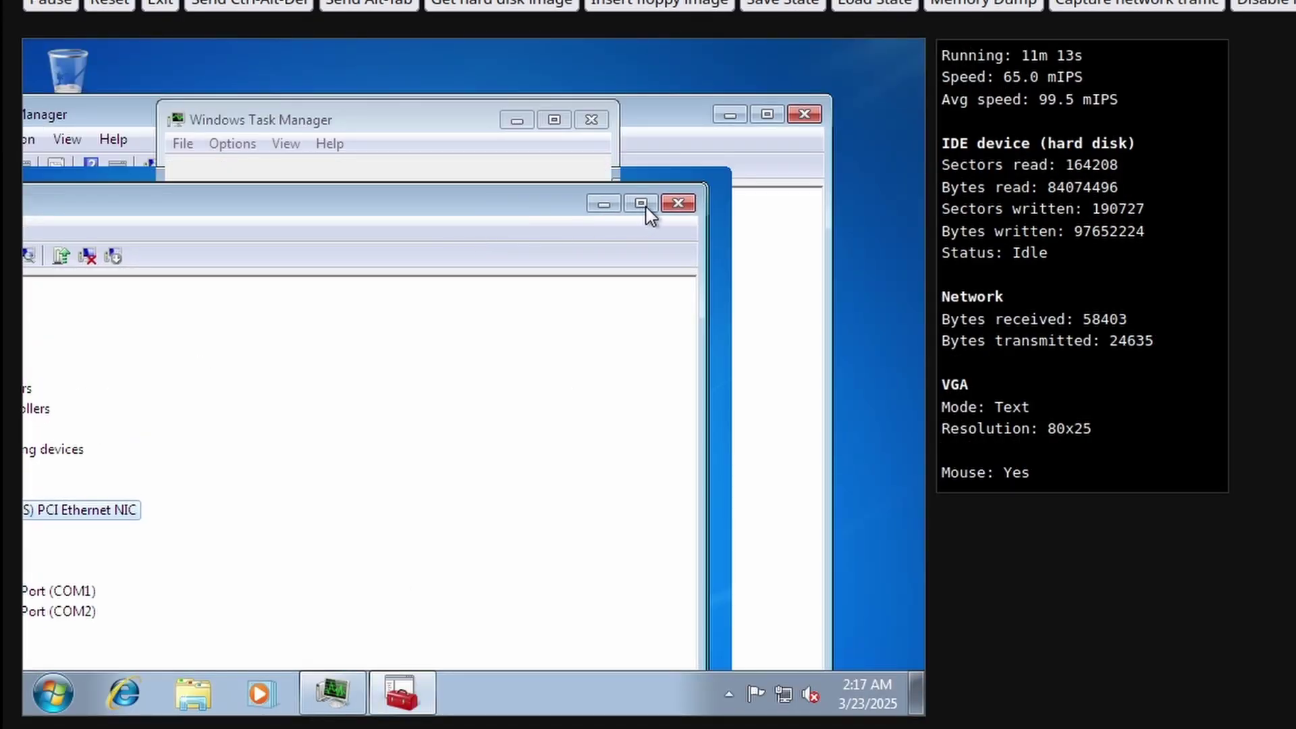
left_click(641, 231)
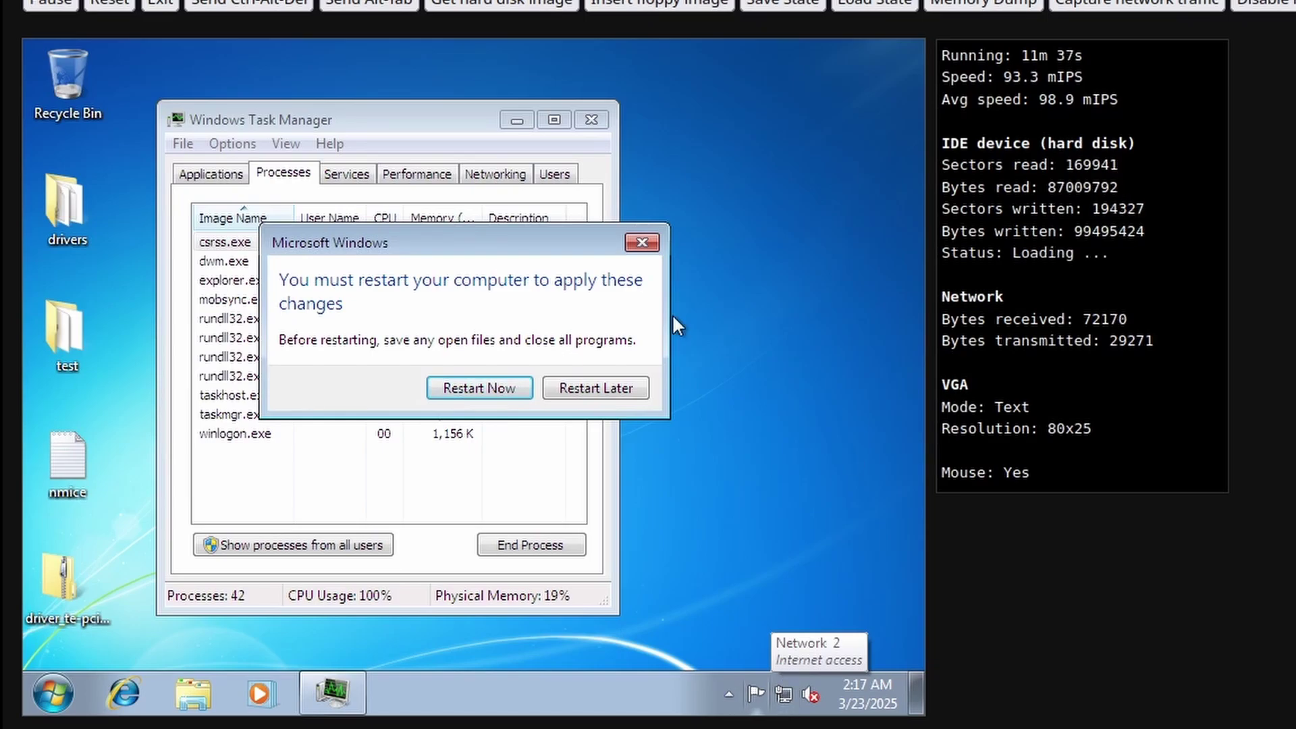
Set the new network's location to Home and dismiss the Create a Homegroup wizard.
left_click(444, 290)
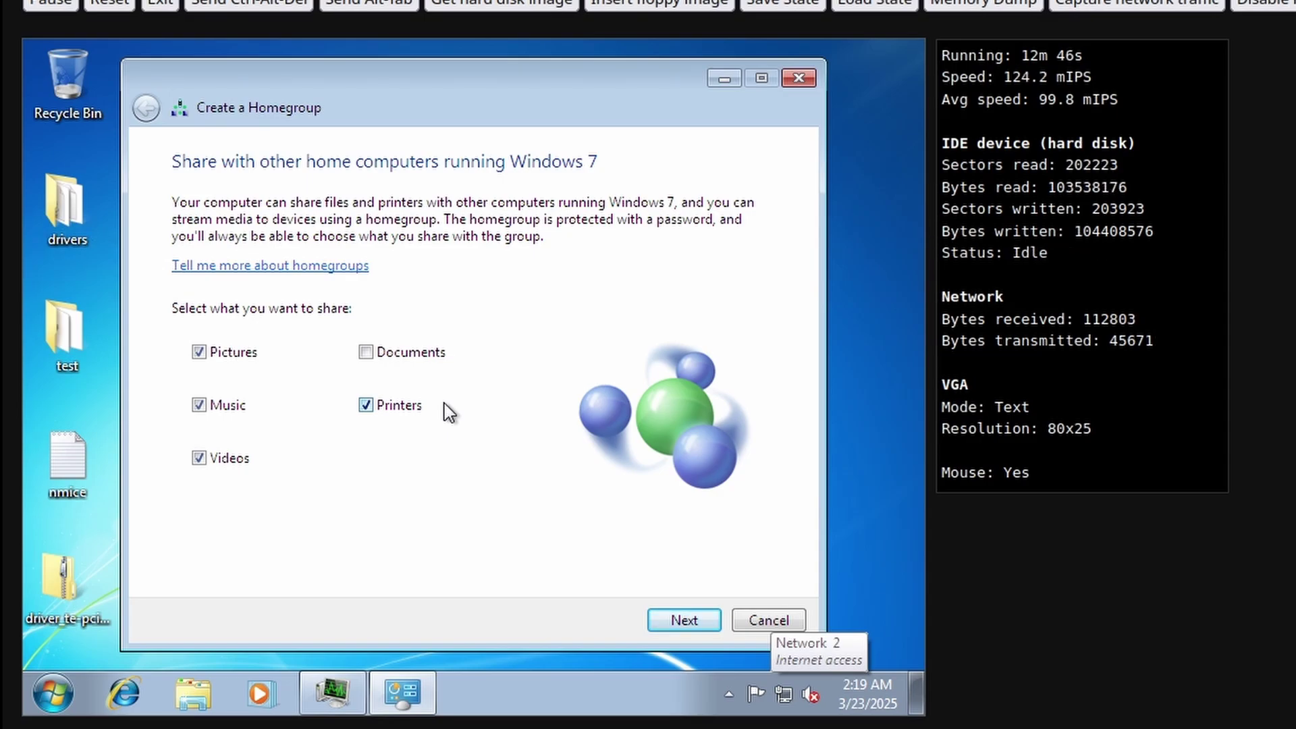
key("Return")
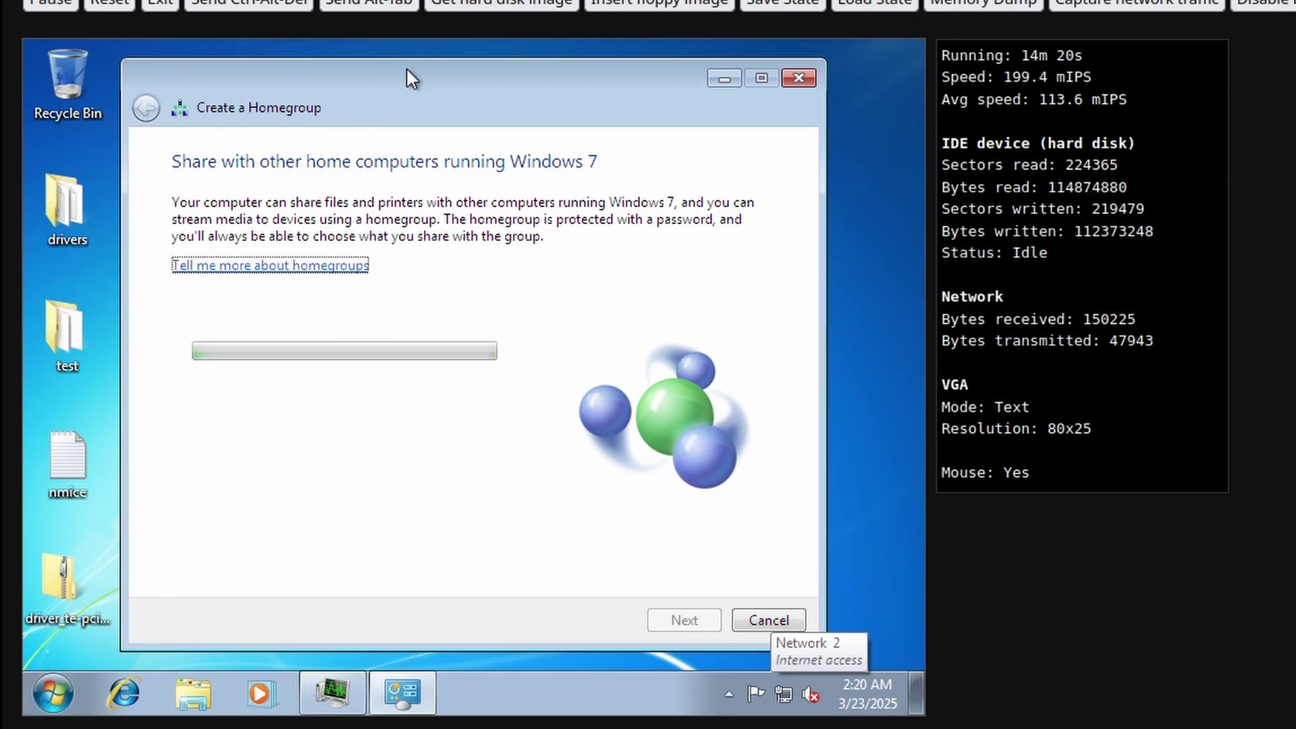
mouse_move(414, 78)
left_mouse_down()
mouse_move(440, 123)
mouse_move(447, 66)
mouse_move(424, 75)
left_mouse_up()
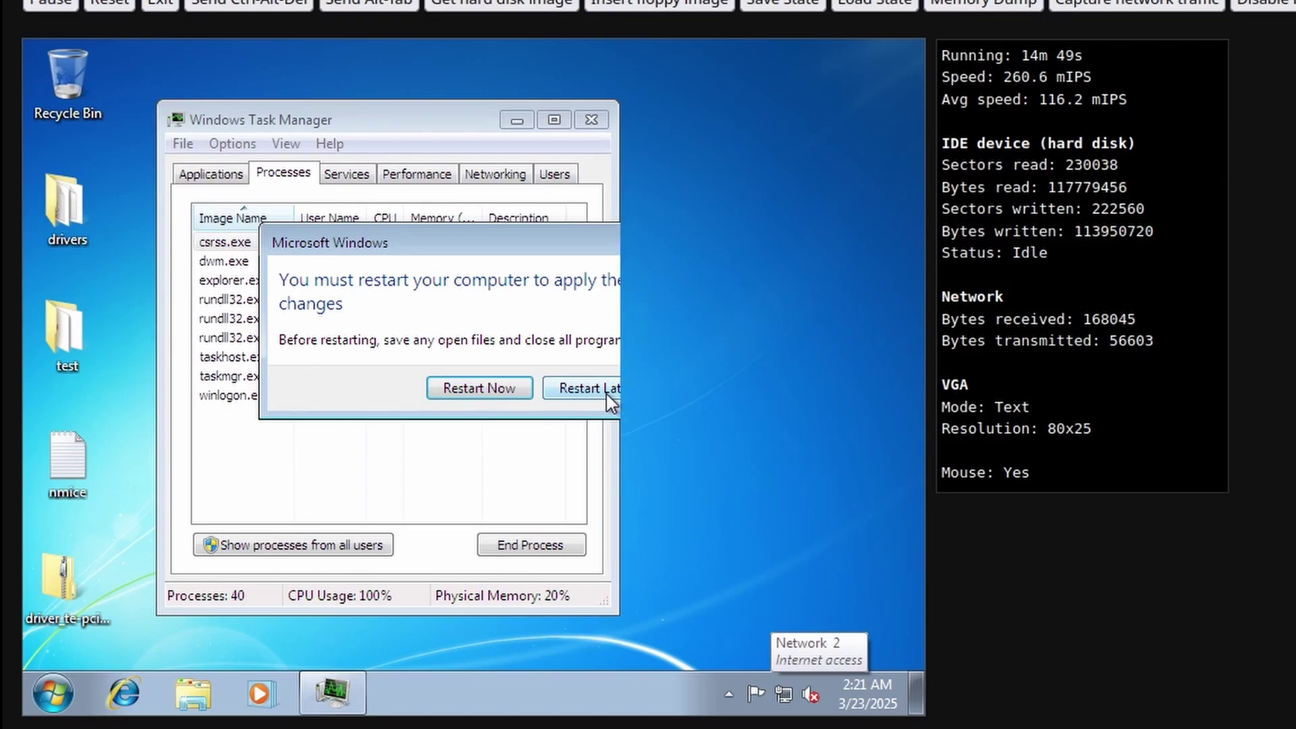
Postpone the restart requested for the driver changes and minimize Windows Task Manager.
left_click(607, 389)
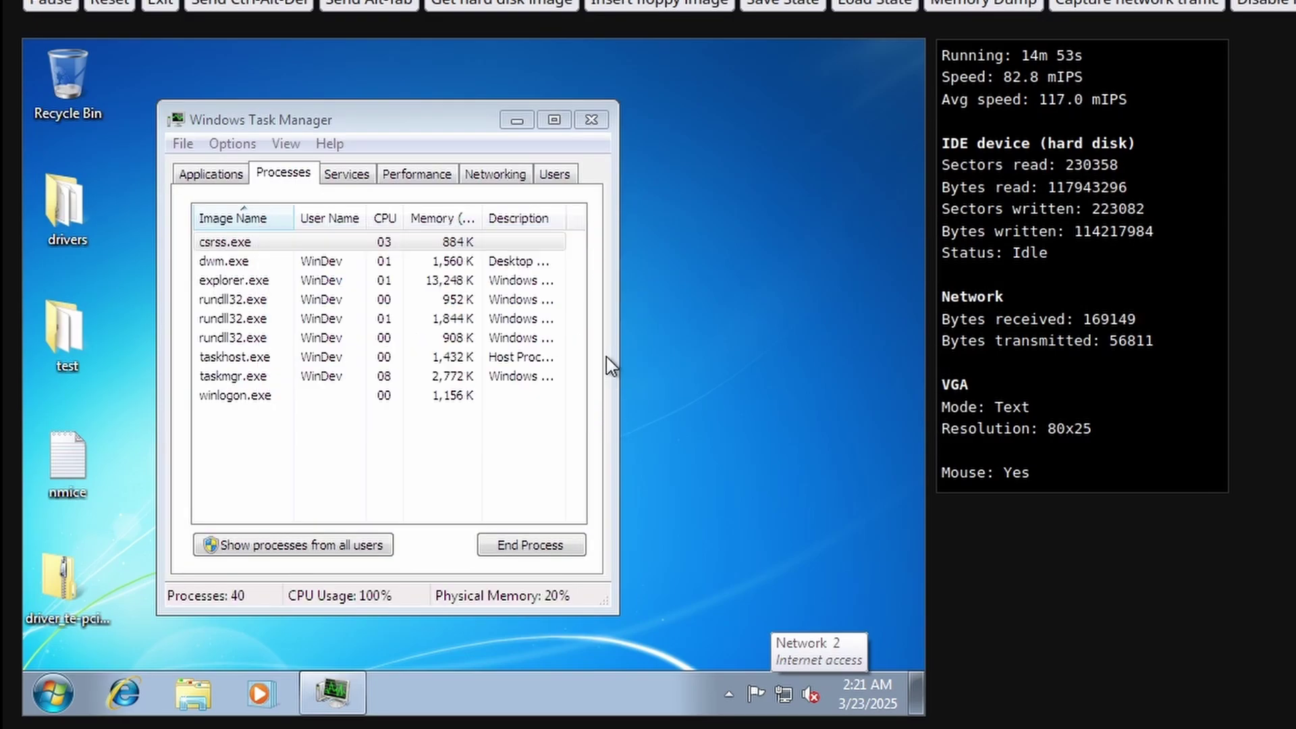
left_click(516, 122)
Open Internet Explorer and defer its first-run setup until another time.
left_click_drag(708, 557, 238, 650)
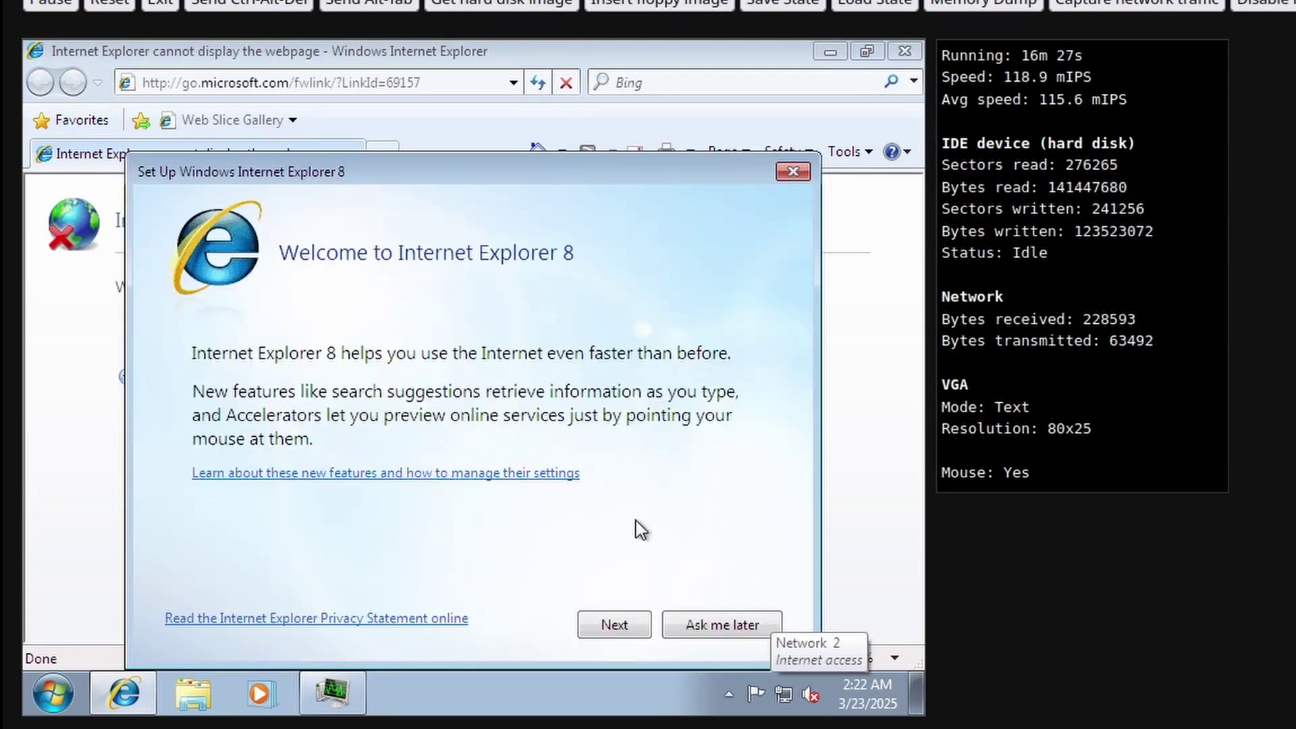
left_click(712, 629)
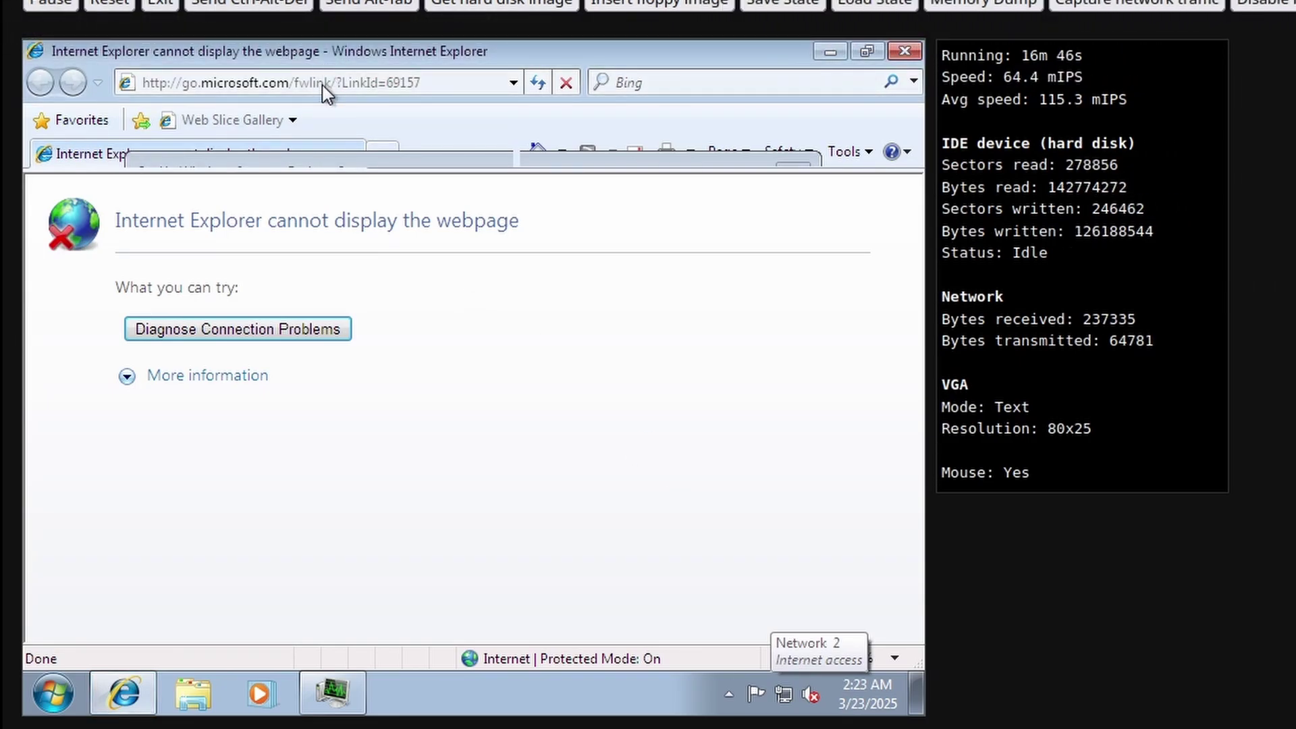
Navigate to google.com in the current Internet Explorer tab, entering the address again if it does not take.
key("alt+d")
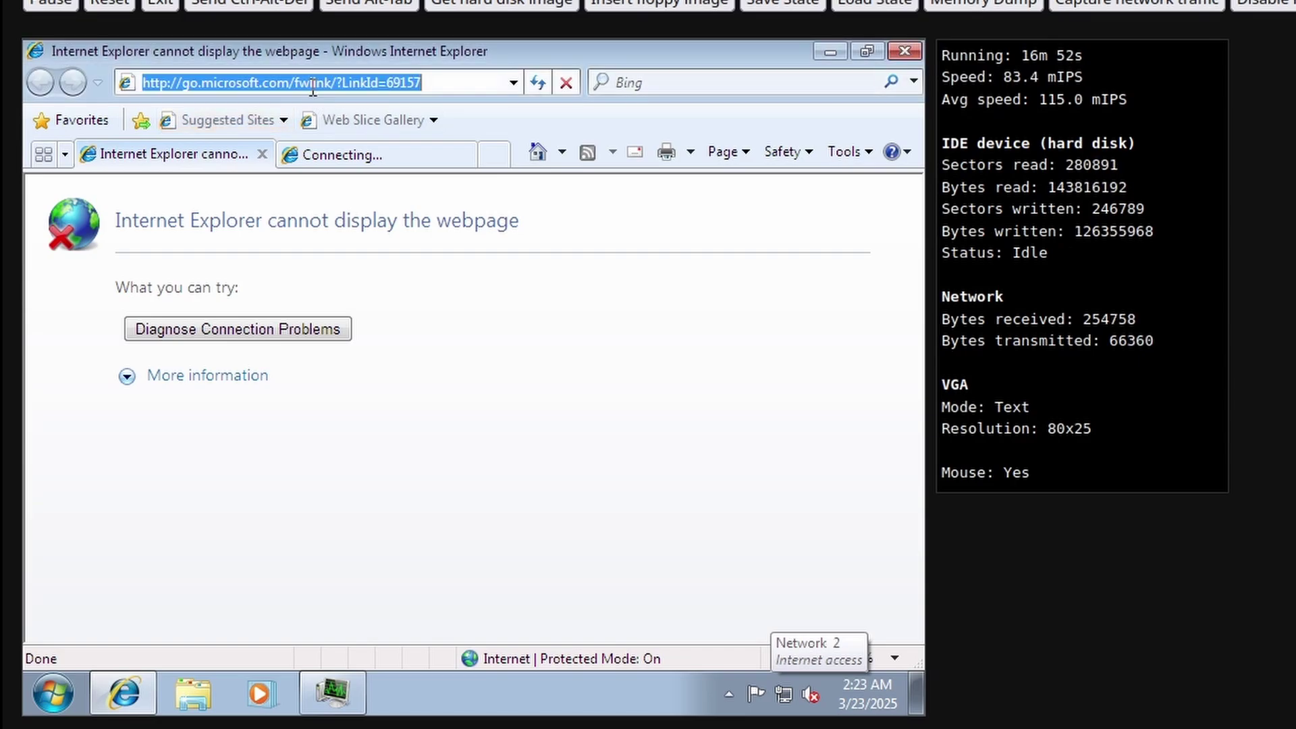
type("google.com")
key("Return")
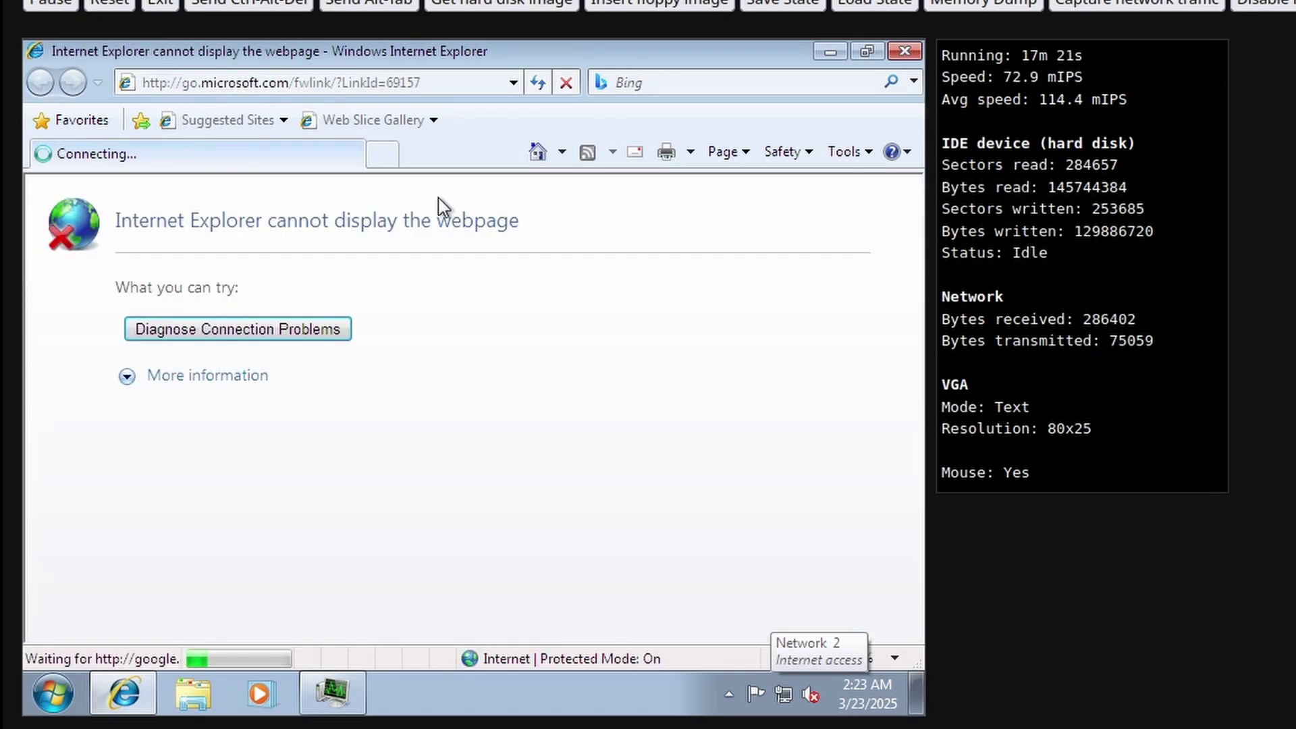
left_click(430, 84)
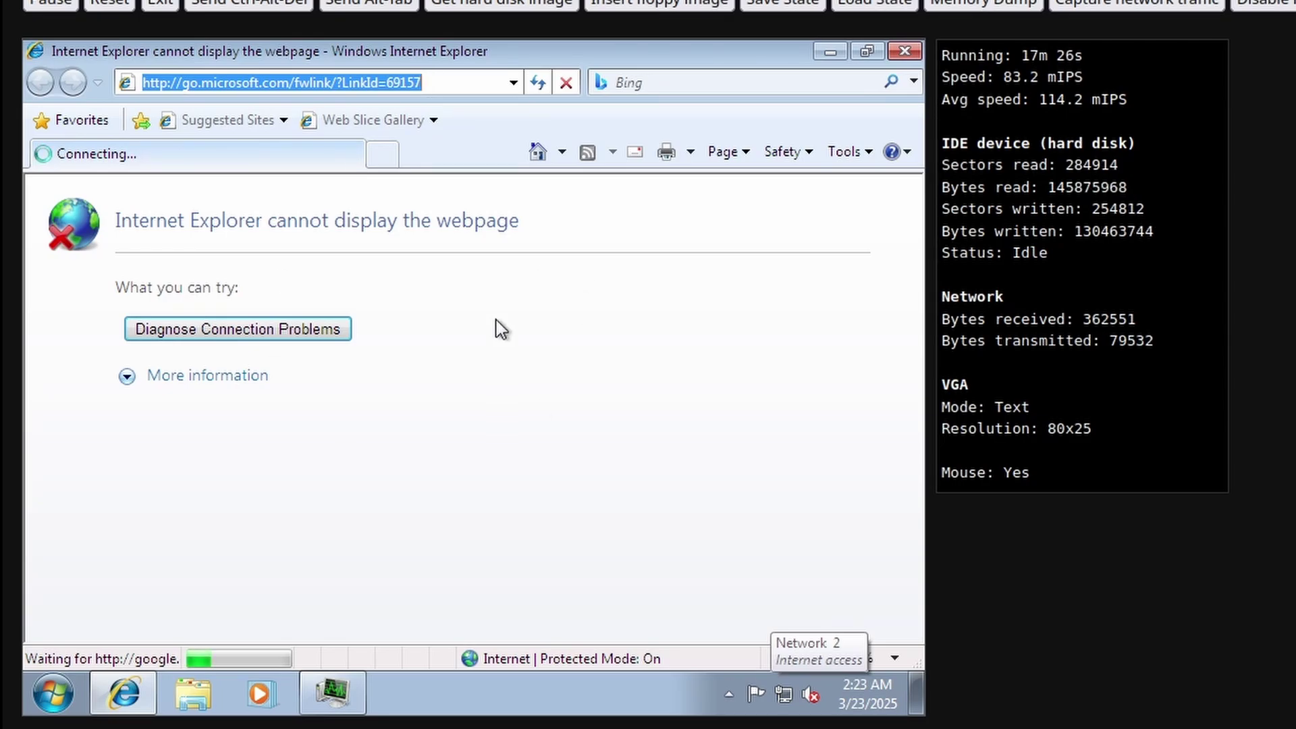
type("google.com")
key("Return")
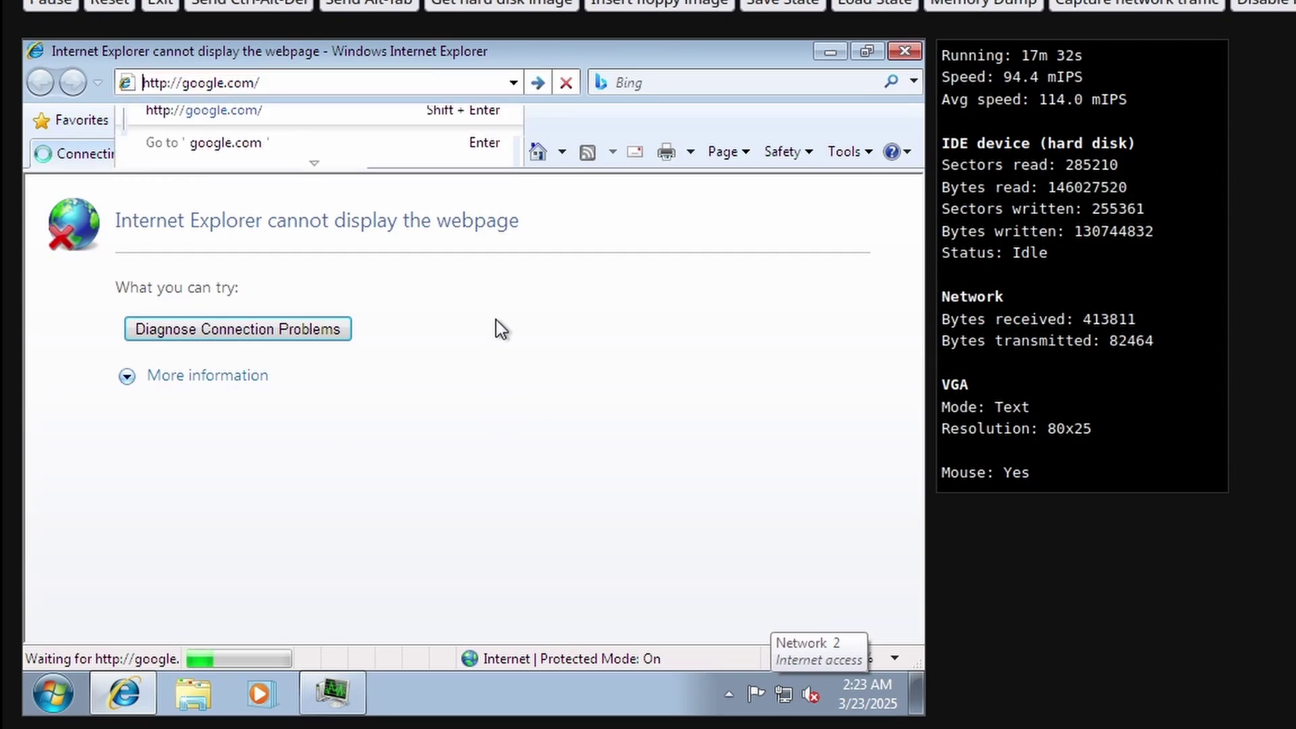
Test the internet connection by running ping google.com in a Command Prompt, then stop it and close the prompt.
left_click(64, 678)
type("cmd")
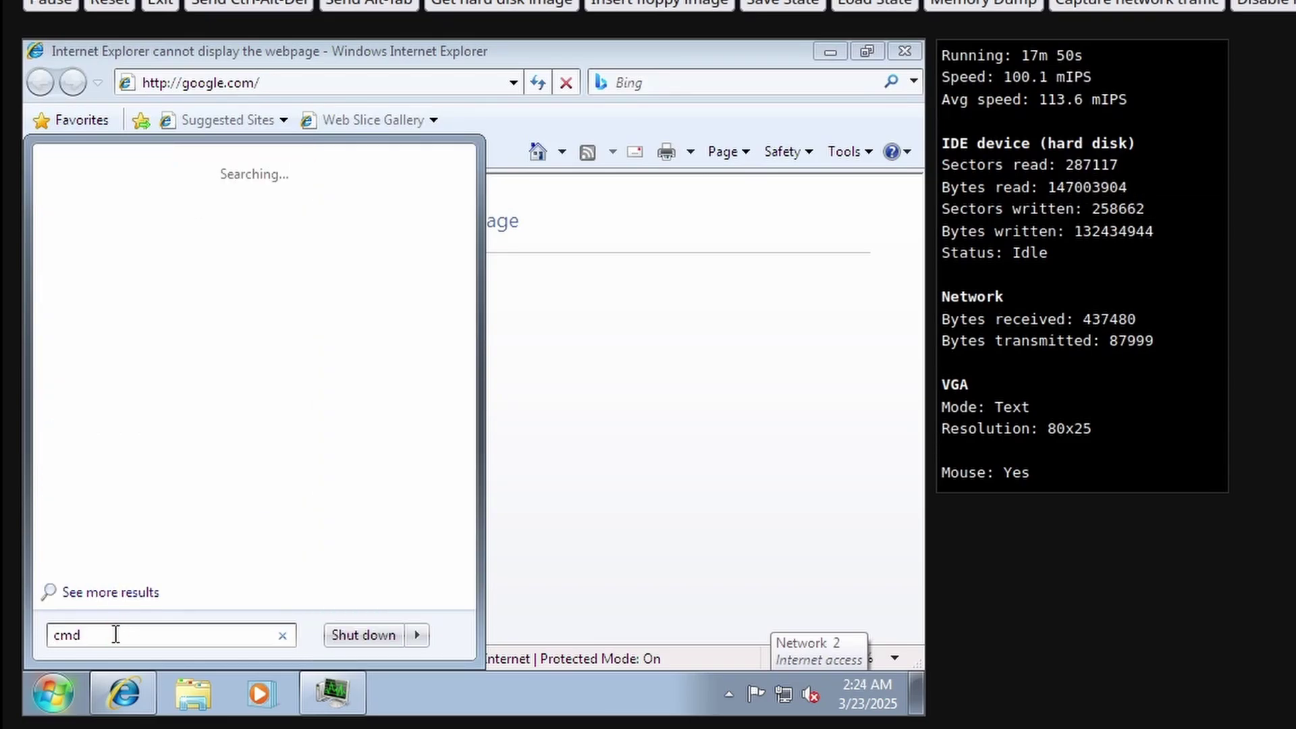
key("Return")
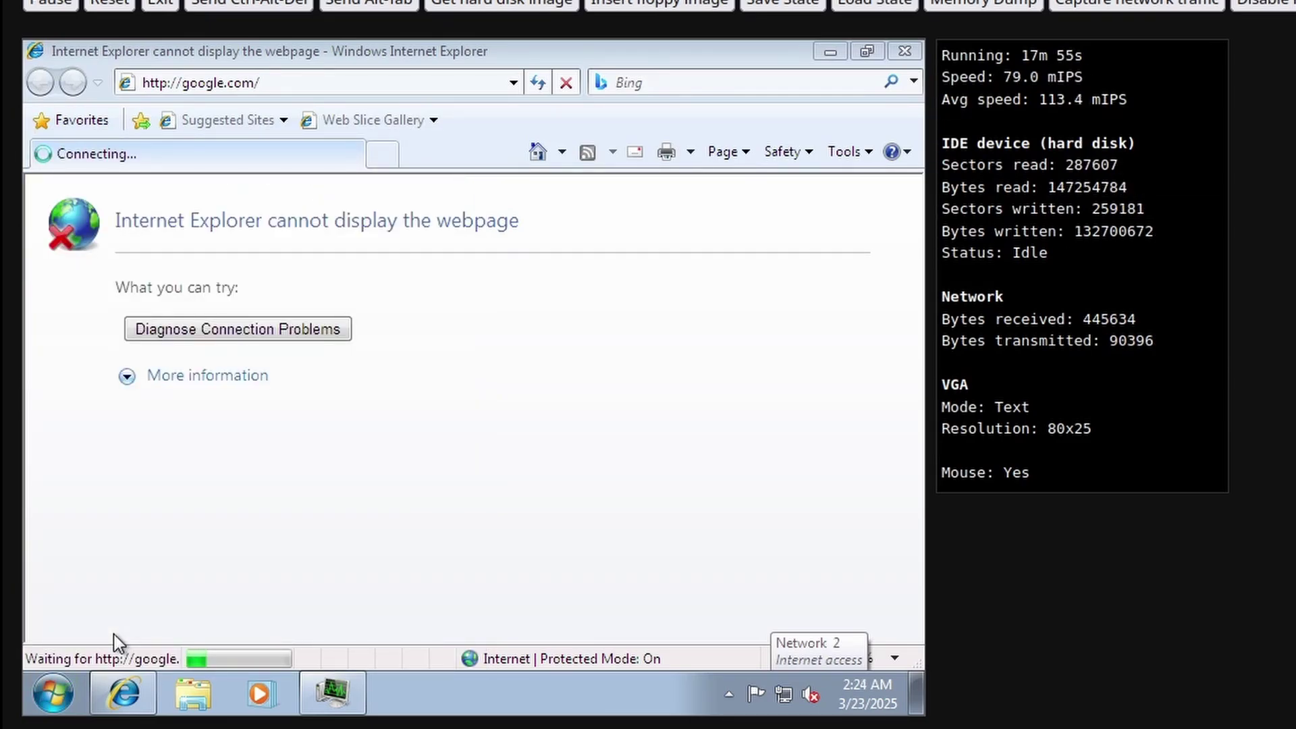
type("ping google.com")
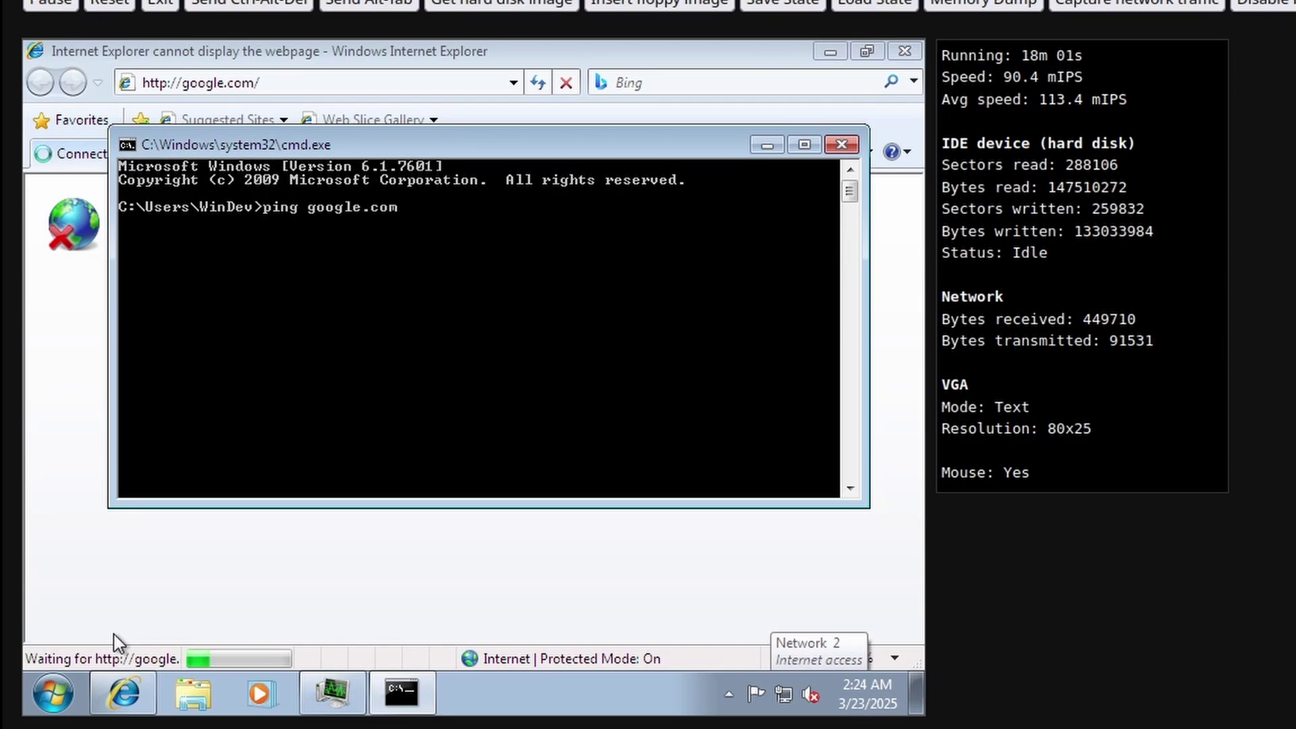
key("Return")
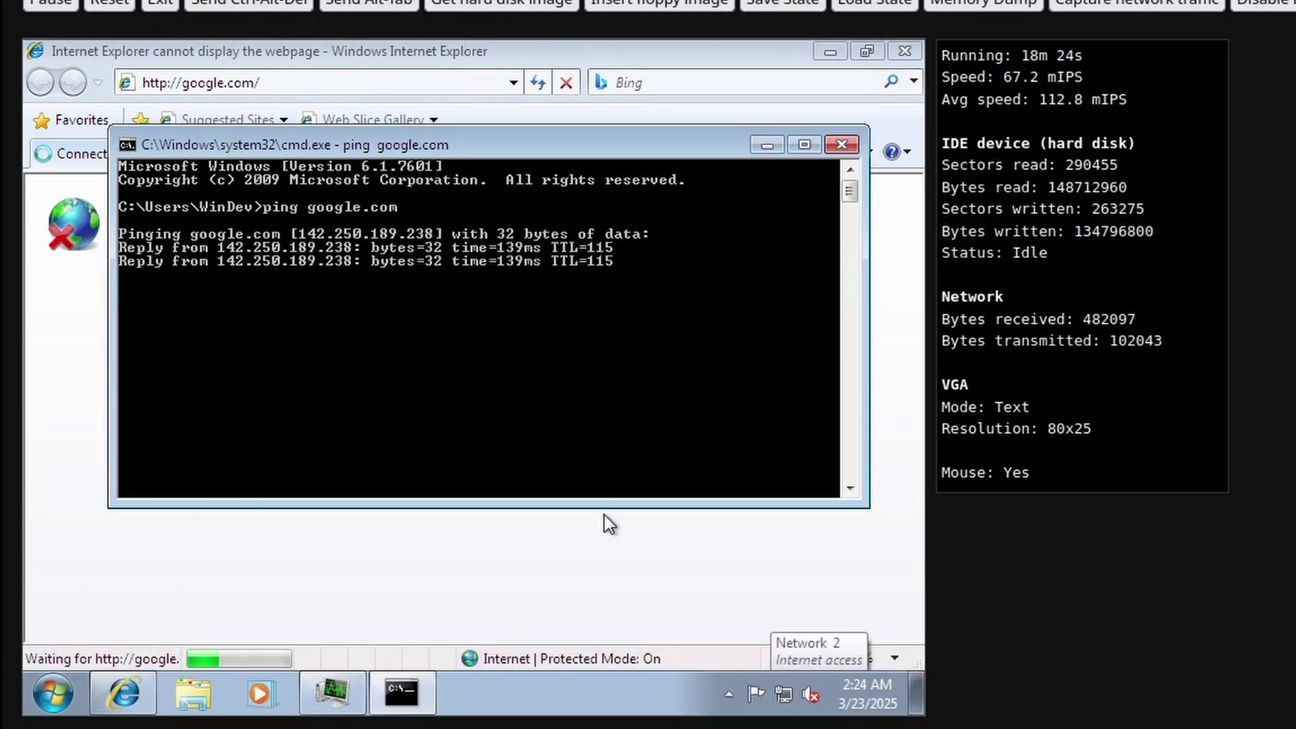
key("ctrl+c")
left_click(840, 145)
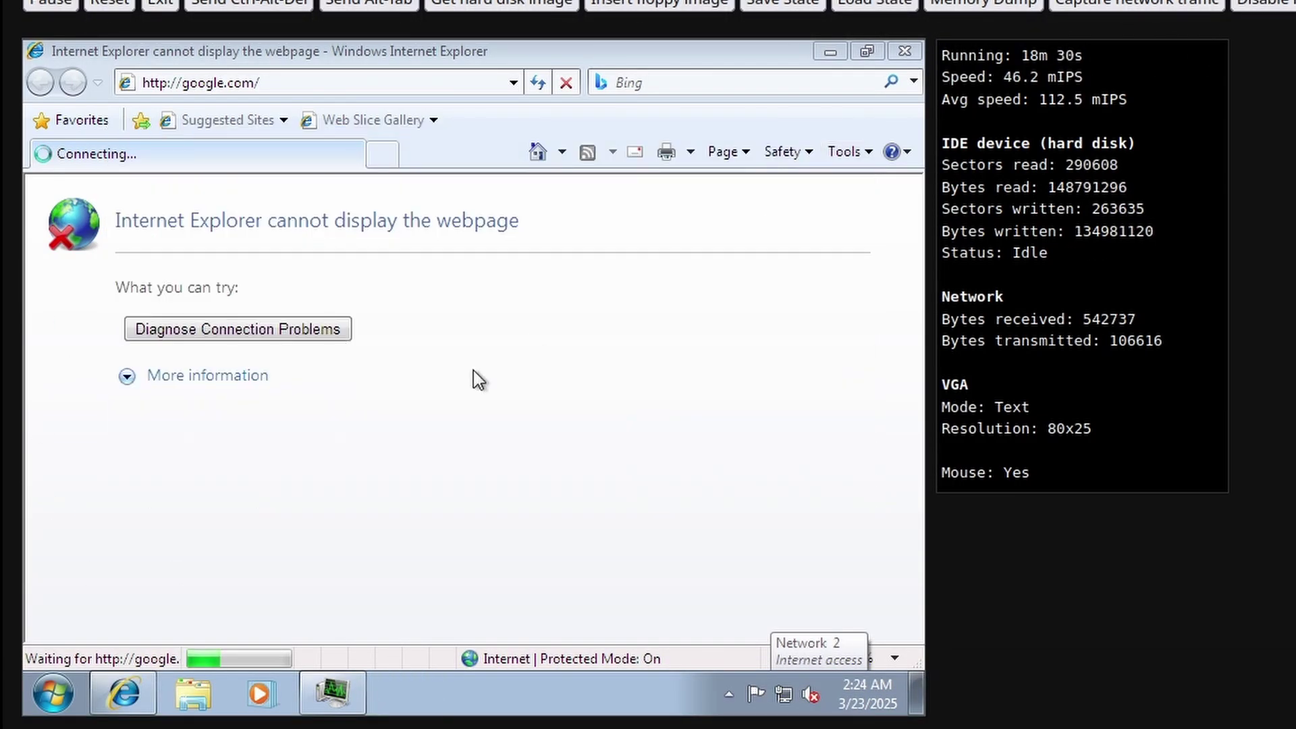